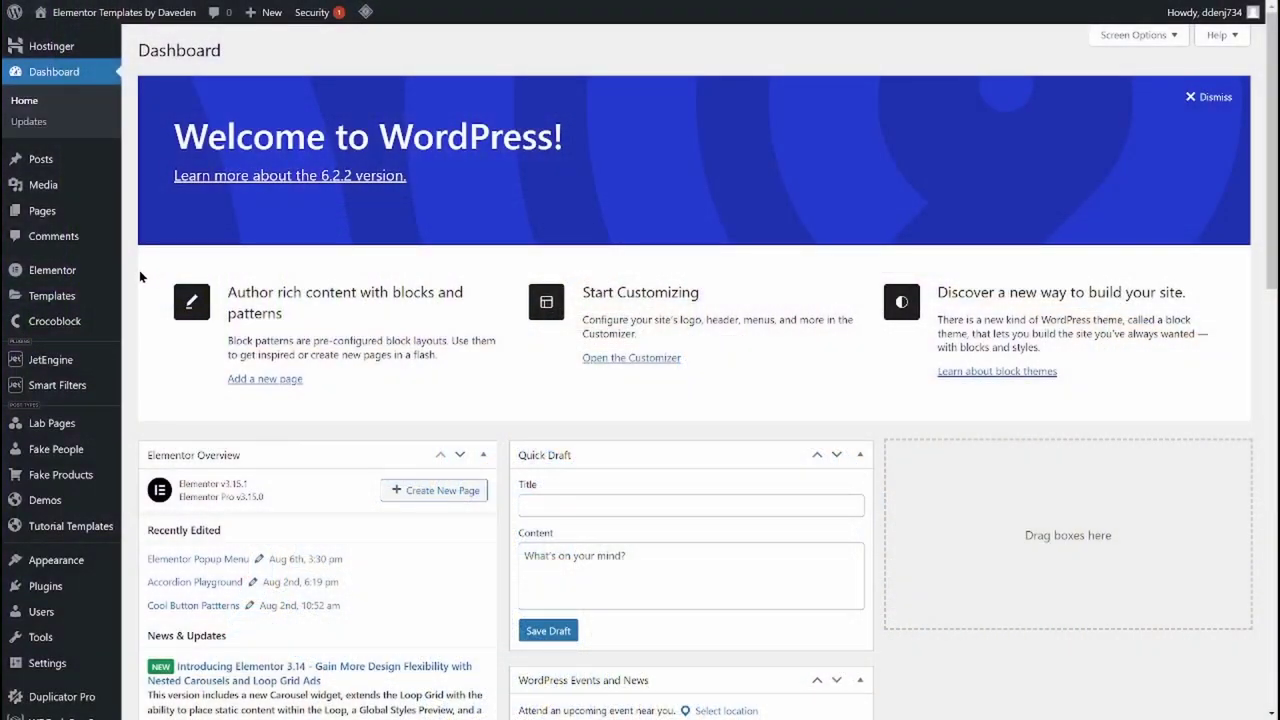
Open the Mobile Popup Menu popup template for editing with Elementor
{"action": "mouse_move", "coordinate": [72, 298]}
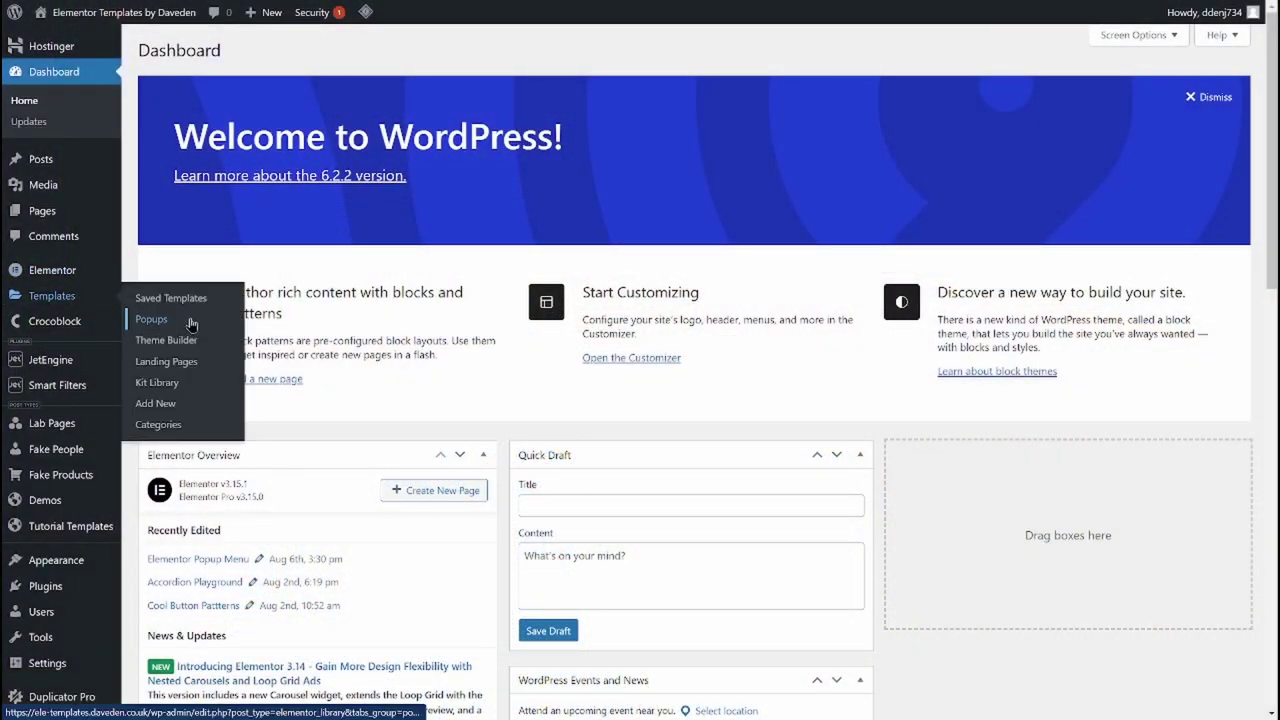
{"action": "left_click", "coordinate": [152, 320]}
{"action": "mouse_move", "coordinate": [200, 210]}
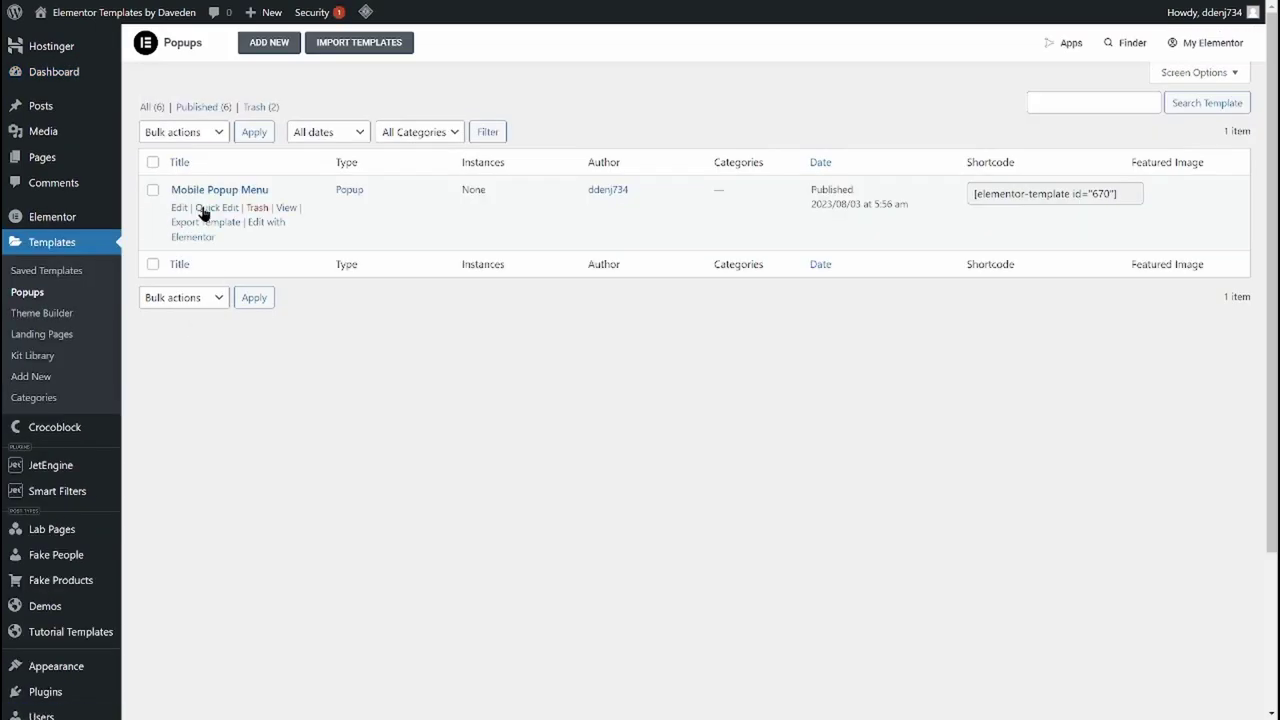
{"action": "left_click", "coordinate": [206, 238]}
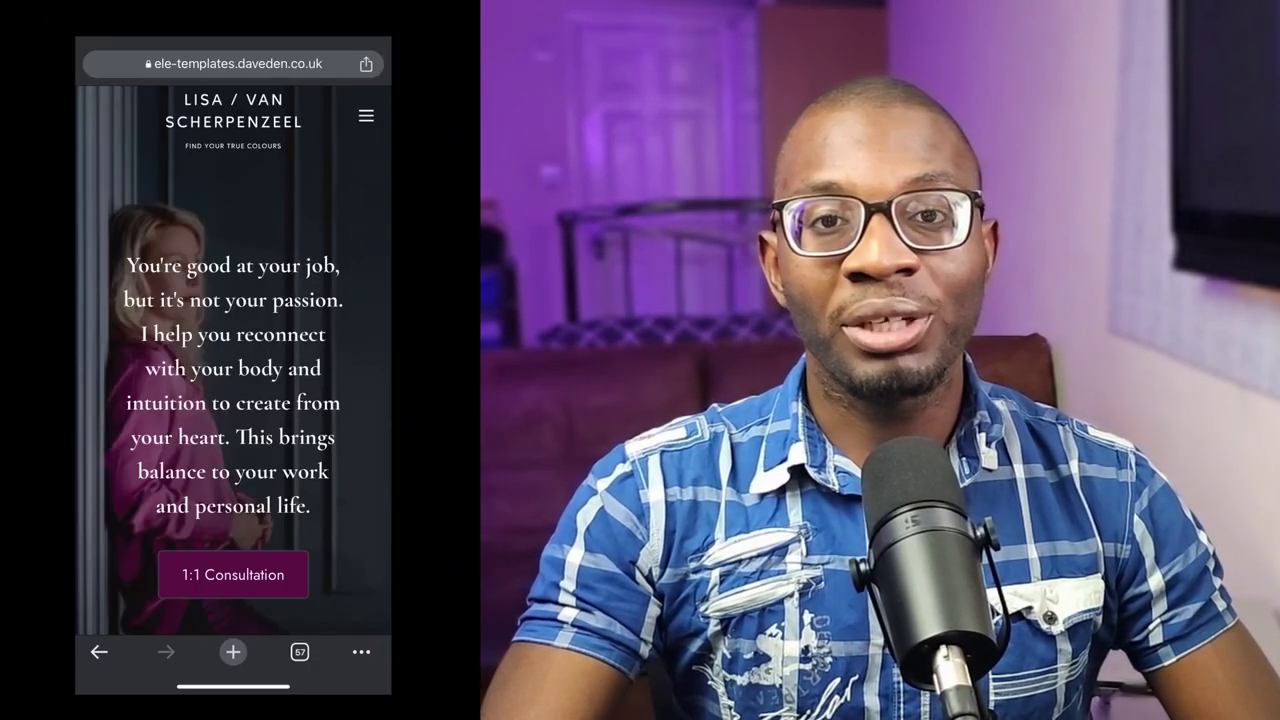
Open the popup menu on the published page and cycle keyboard focus repeatedly through its navigation links and other focusable items
{"action": "left_click", "coordinate": [364, 116]}
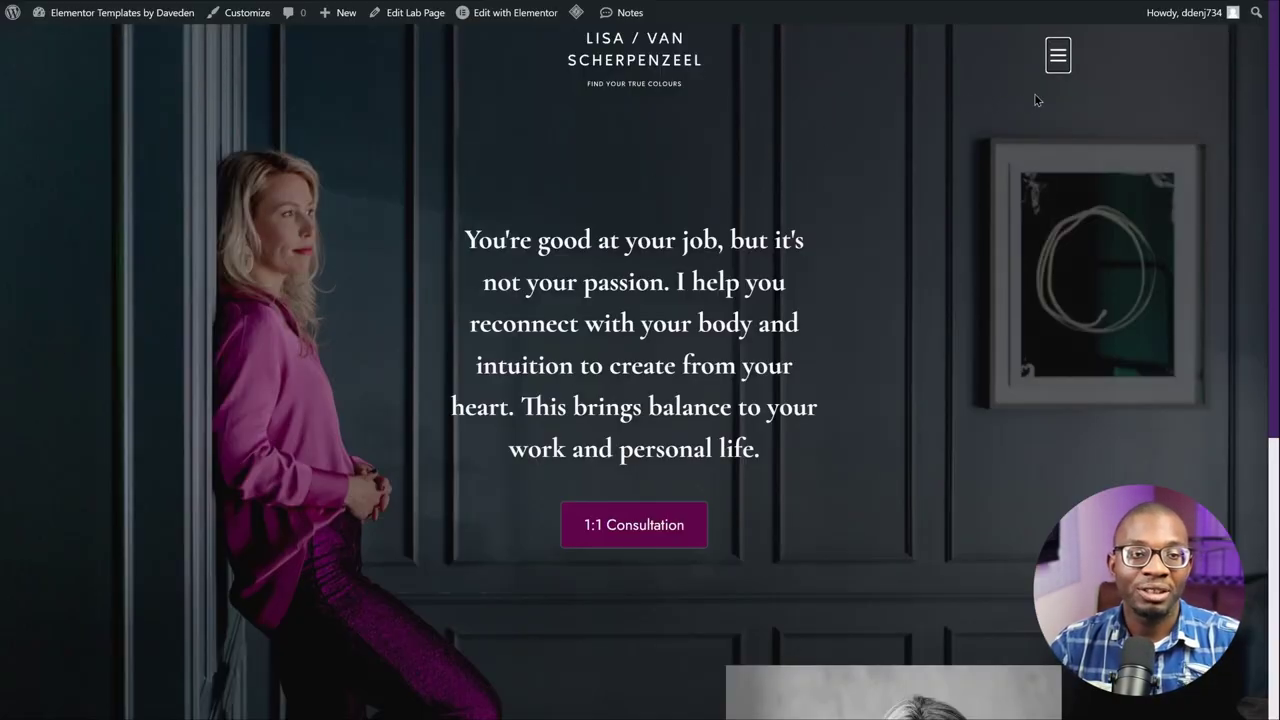
{"action": "left_click", "coordinate": [1056, 62]}
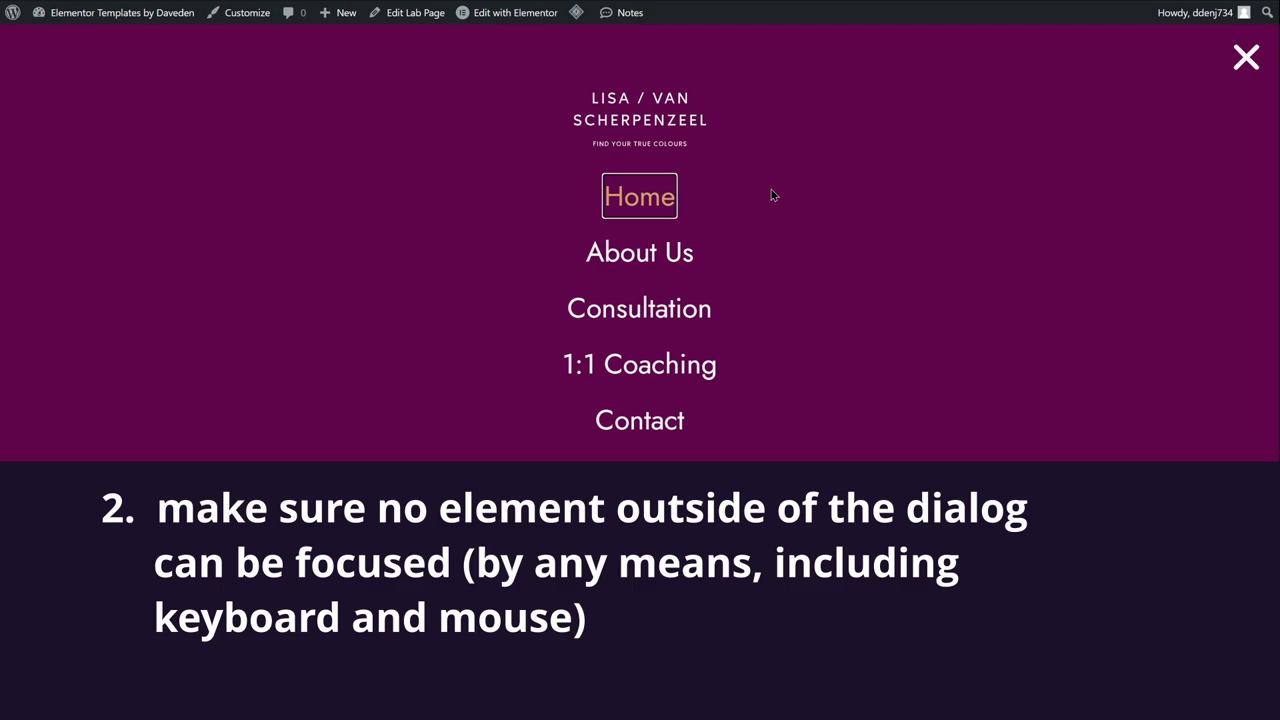
{"action": "key", "text": "Tab"}
{"action": "key", "text": "Tab"}
{"action": "key", "text": "Tab"}
{"action": "key", "text": "Tab"}
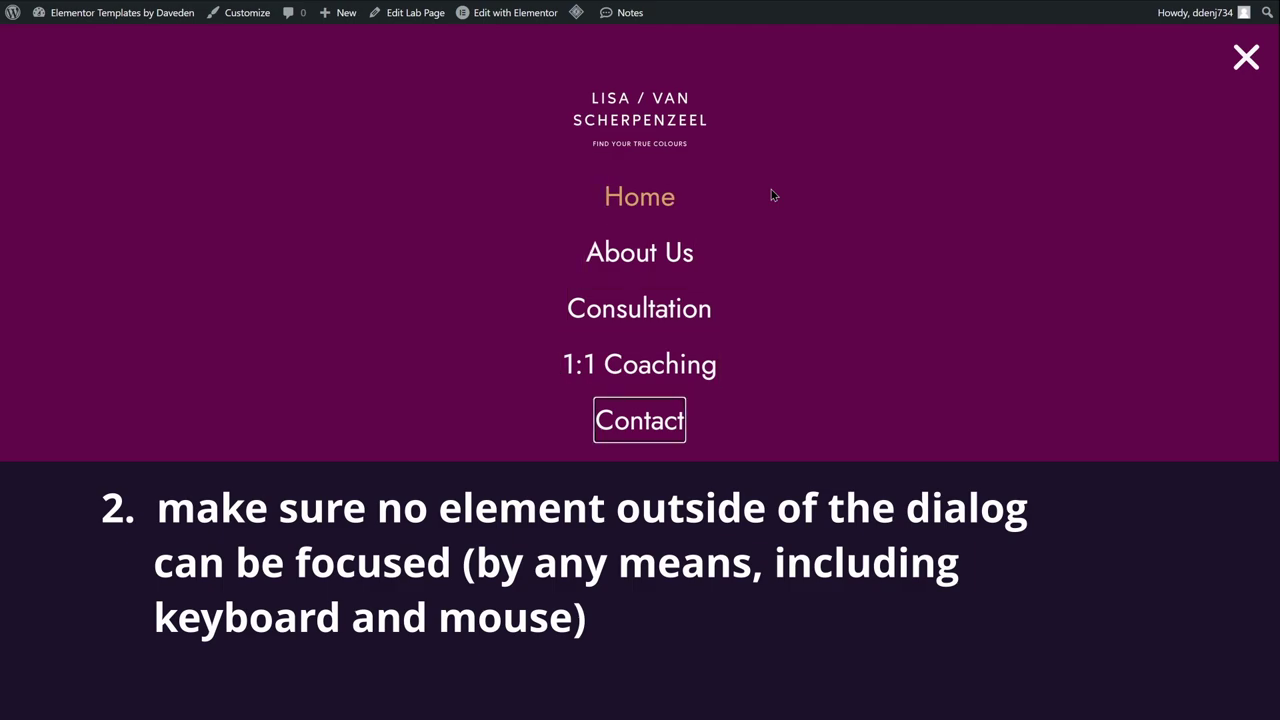
{"action": "key", "text": "Tab"}
{"action": "key", "text": "Tab"}
{"action": "key", "text": "Tab"}
{"action": "key", "text": "Tab"}
{"action": "key", "text": "Tab"}
{"action": "key", "text": "Tab"}
{"action": "key", "text": "Tab"}
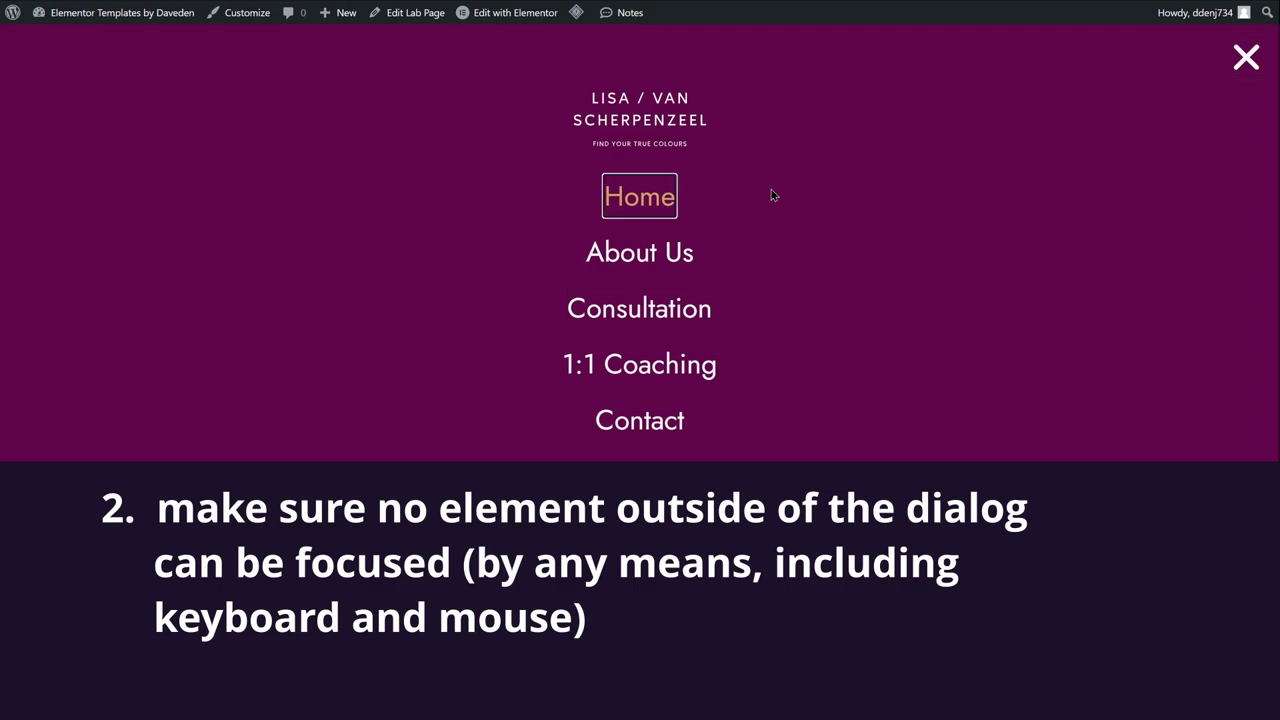
{"action": "key", "text": "Tab"}
{"action": "key", "text": "Tab"}
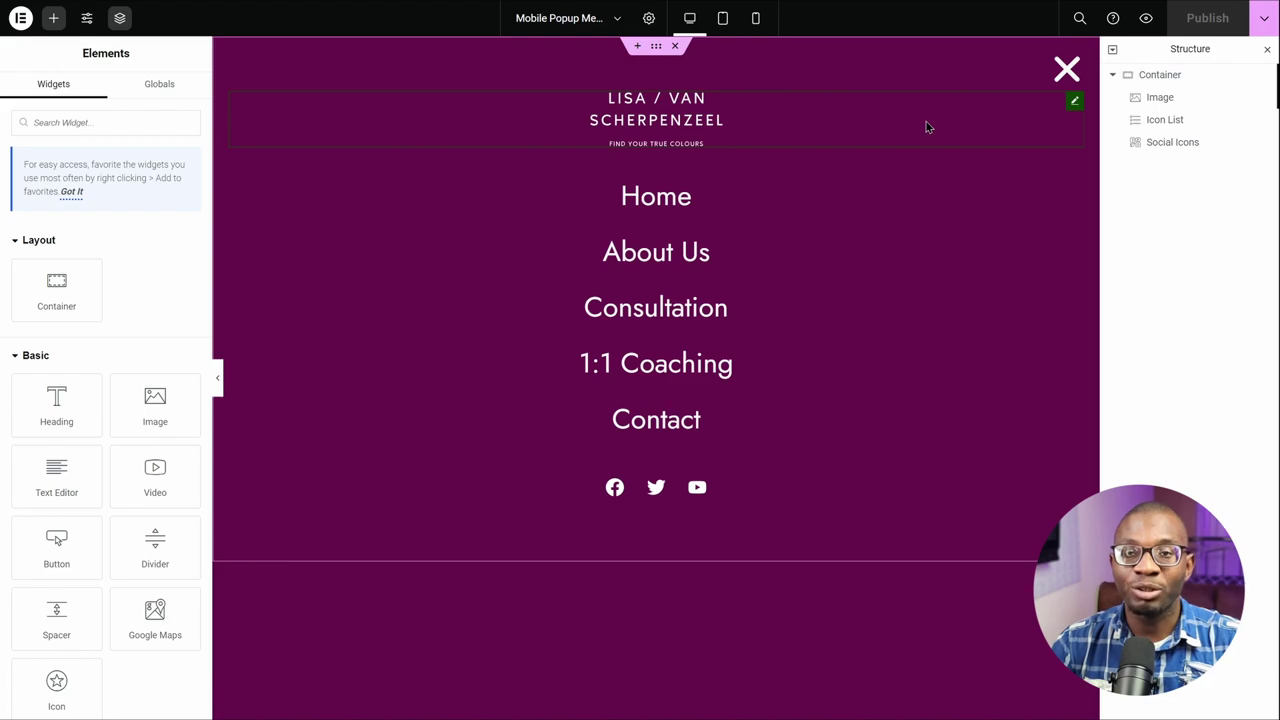
Turn off Accessible navigation in the popup's advanced settings and publish the template without adding display conditions
{"action": "left_click", "coordinate": [650, 20]}
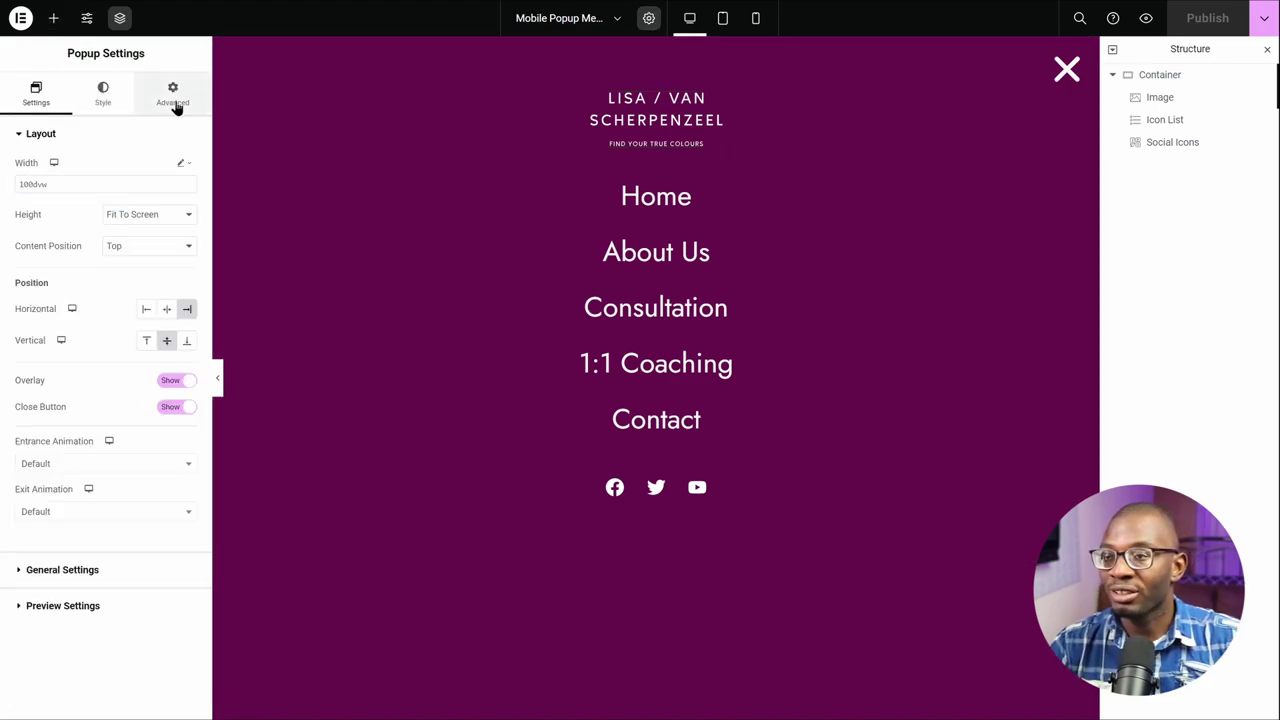
{"action": "left_click", "coordinate": [176, 98]}
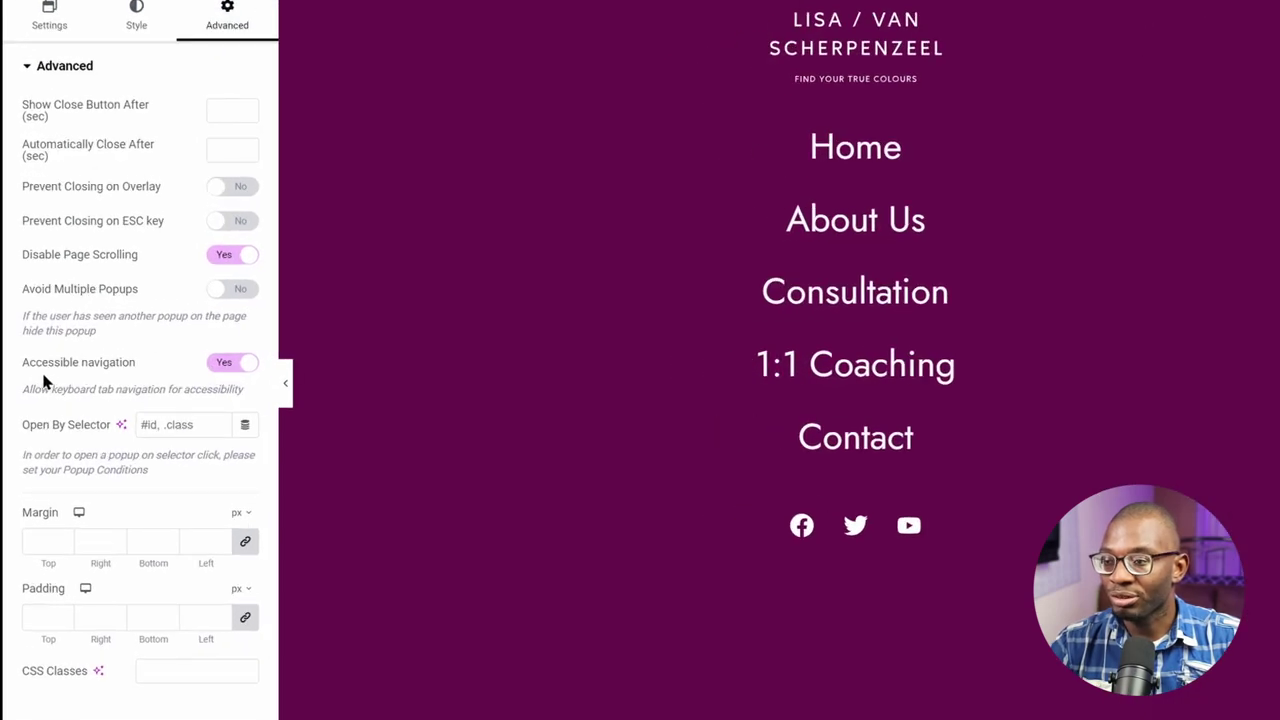
{"action": "left_click", "coordinate": [232, 362]}
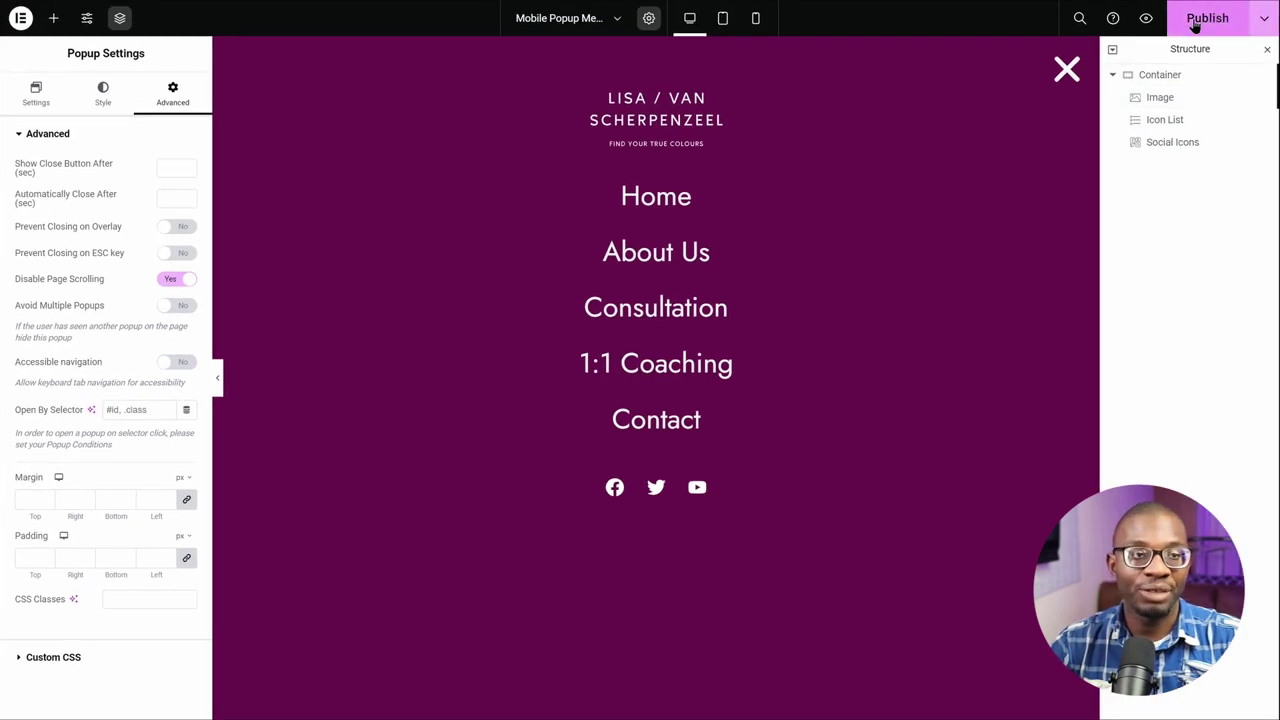
{"action": "left_click", "coordinate": [1195, 25]}
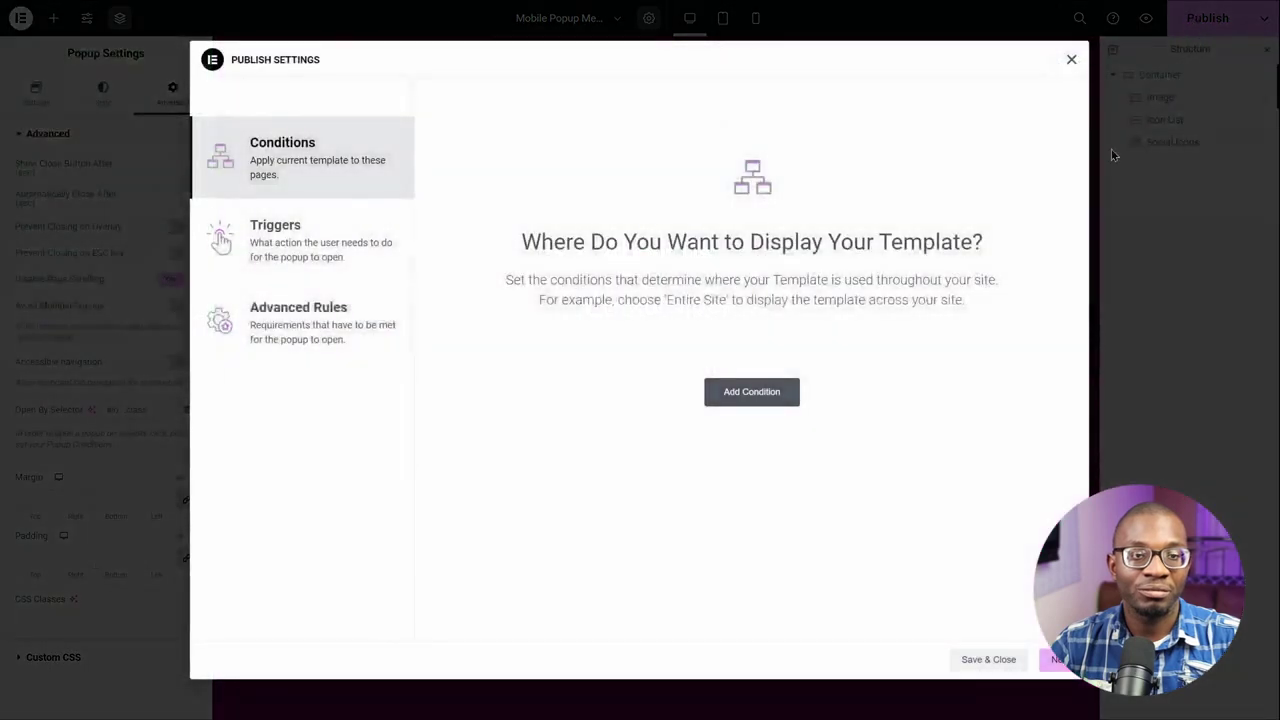
{"action": "left_click", "coordinate": [991, 664]}
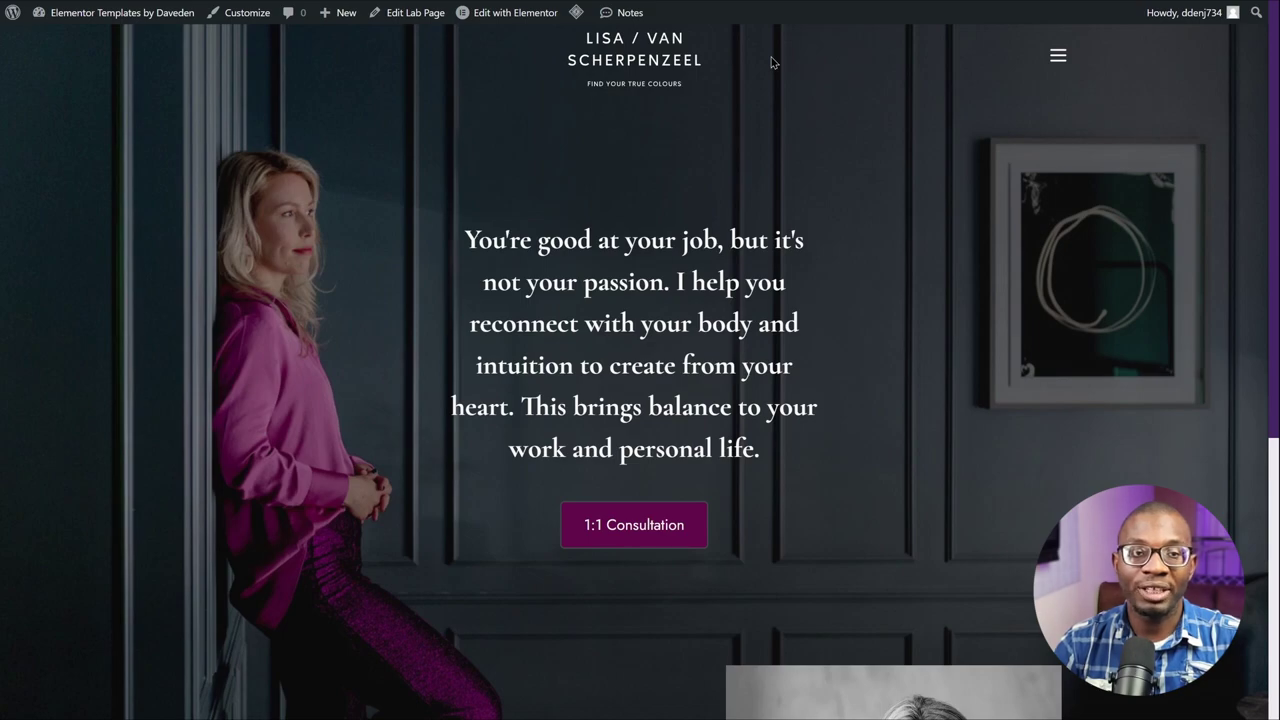
Open the popup menu on the published page and check keyboard focus through its links, social icons and close button
{"action": "left_click", "coordinate": [1057, 60]}
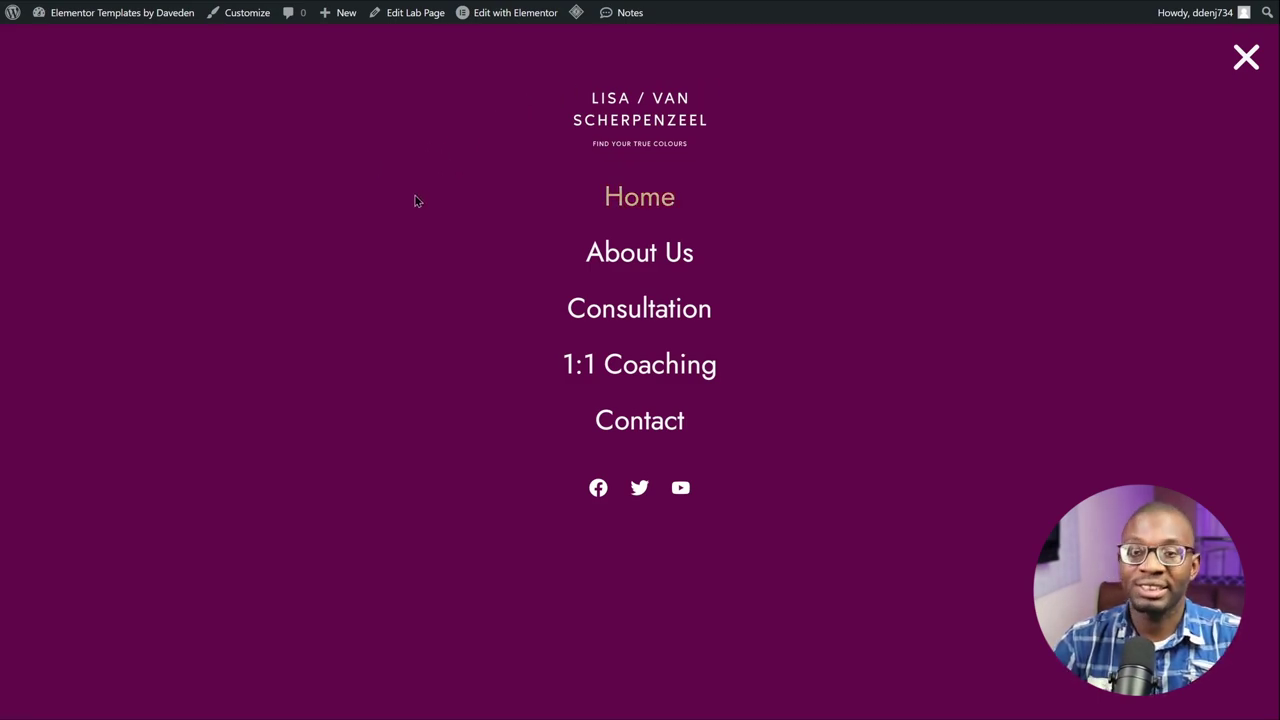
{"action": "key", "text": "Tab"}
{"action": "key", "text": "Tab"}
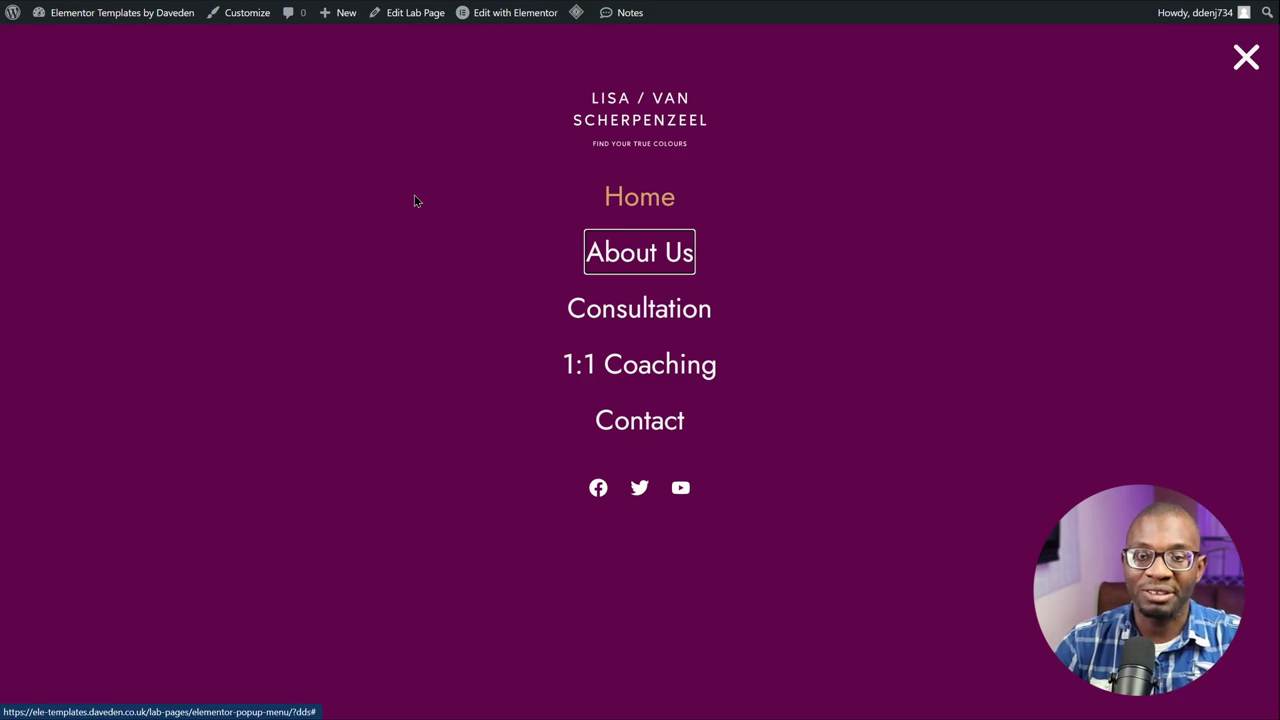
{"action": "key", "text": "Tab"}
{"action": "key", "text": "Tab"}
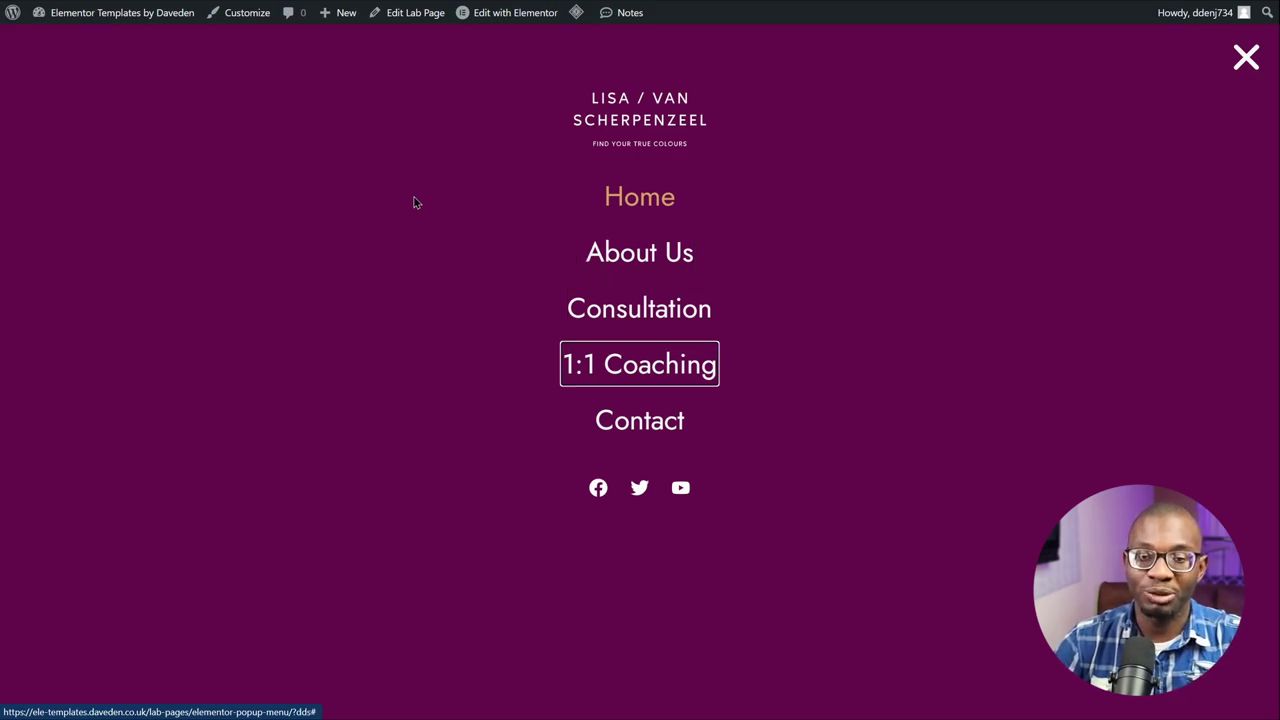
{"action": "key", "text": "Tab"}
{"action": "key", "text": "Tab"}
{"action": "key", "text": "Tab"}
{"action": "key", "text": "Tab"}
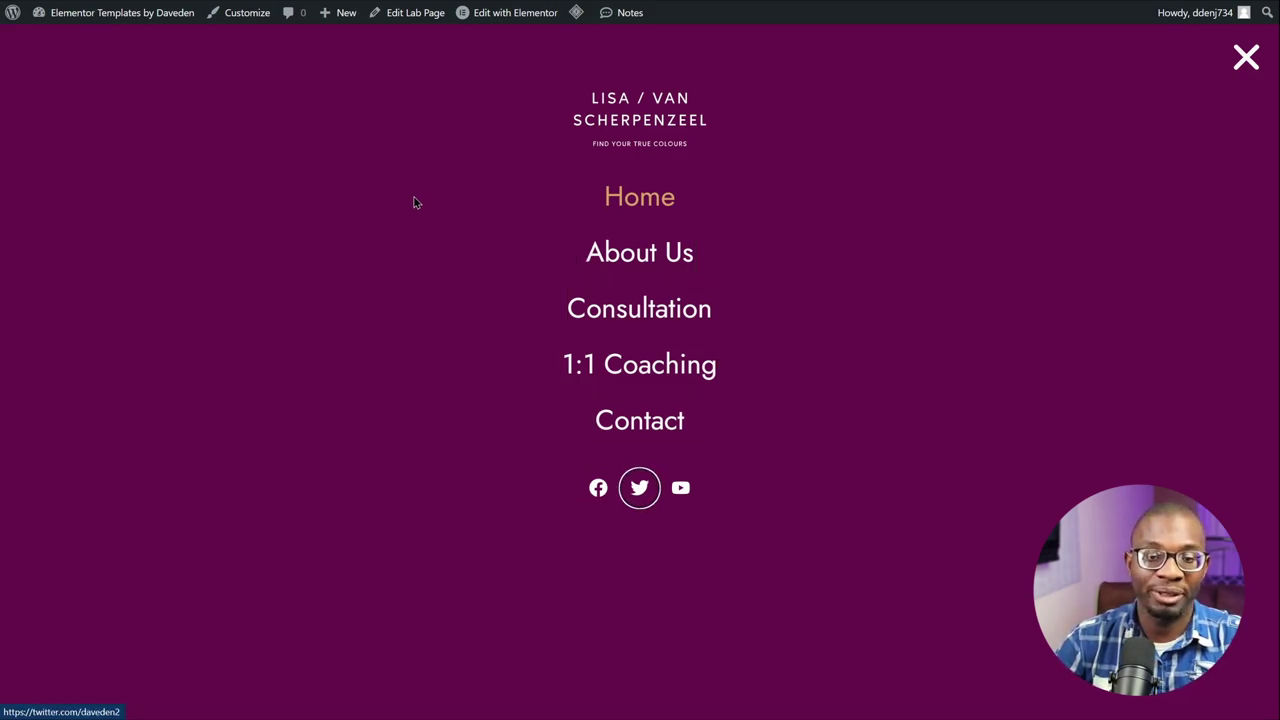
{"action": "key", "text": "shift+Tab"}
{"action": "key", "text": "shift+Tab"}
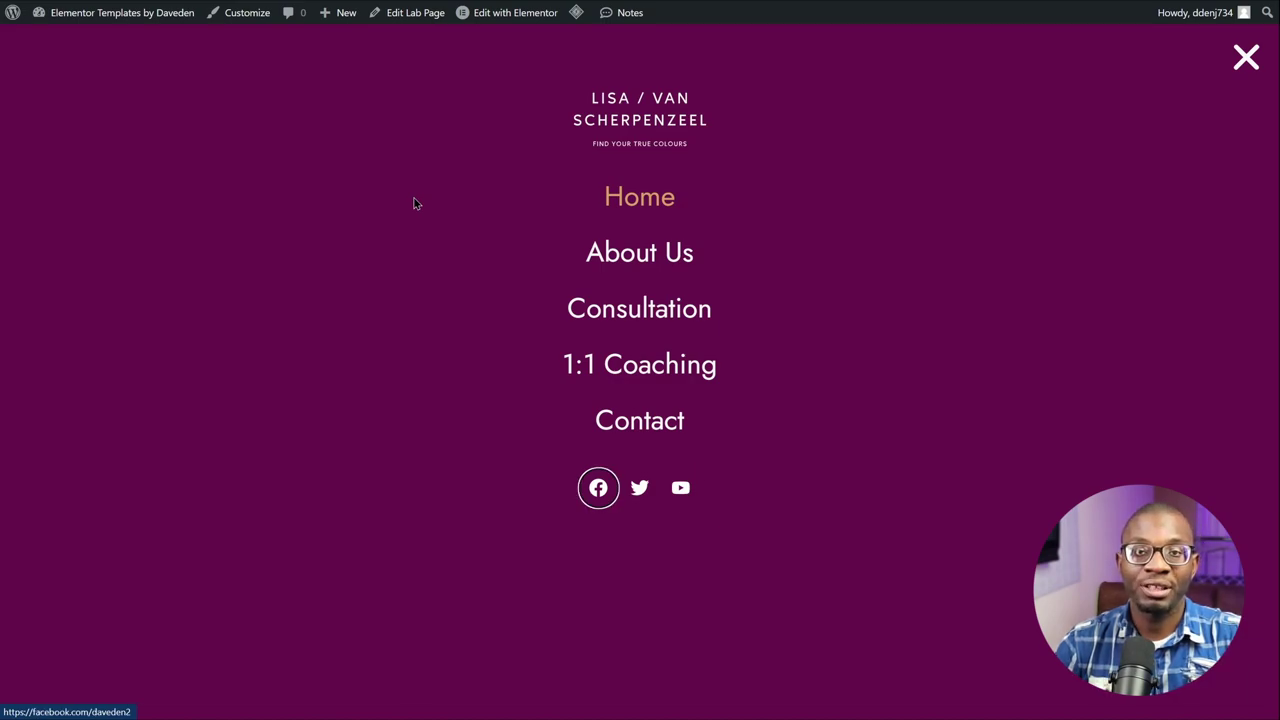
{"action": "key", "text": "Tab"}
{"action": "key", "text": "Tab"}
{"action": "key", "text": "Tab"}
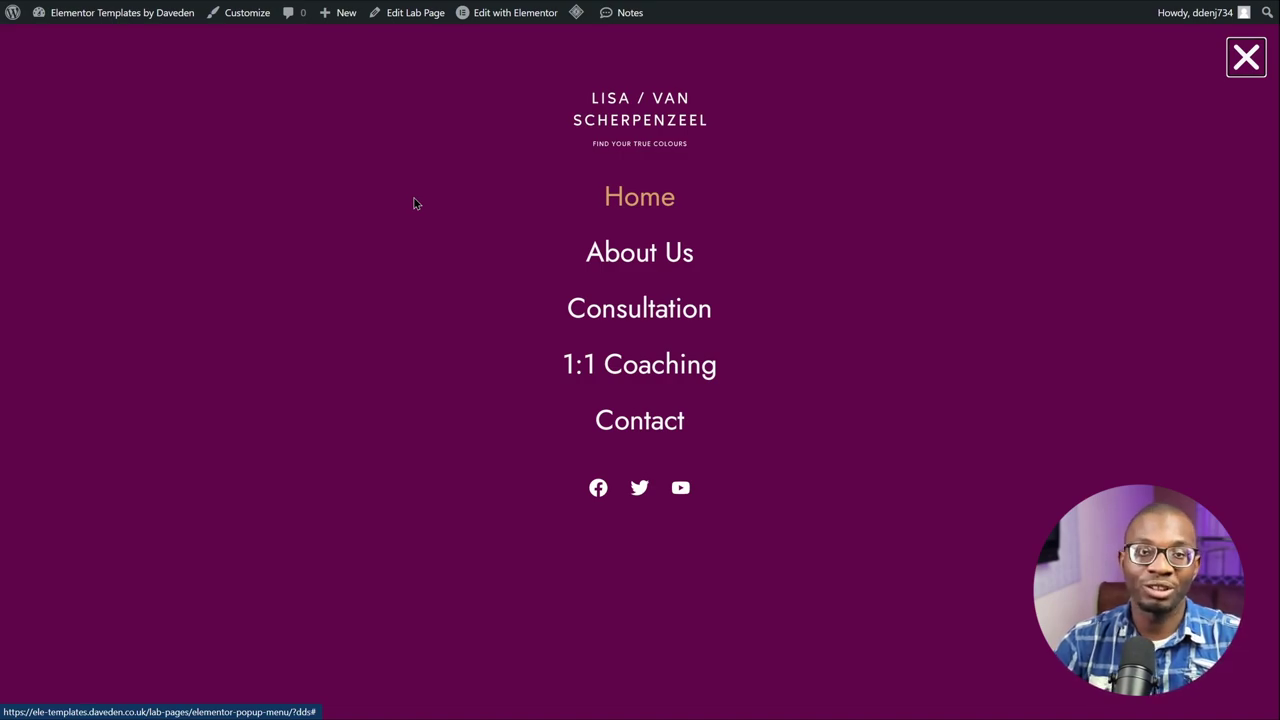
Continue keyboard focus past the popup's close button through the page behind it and the admin bar, back to Home
{"action": "key", "text": "Tab"}
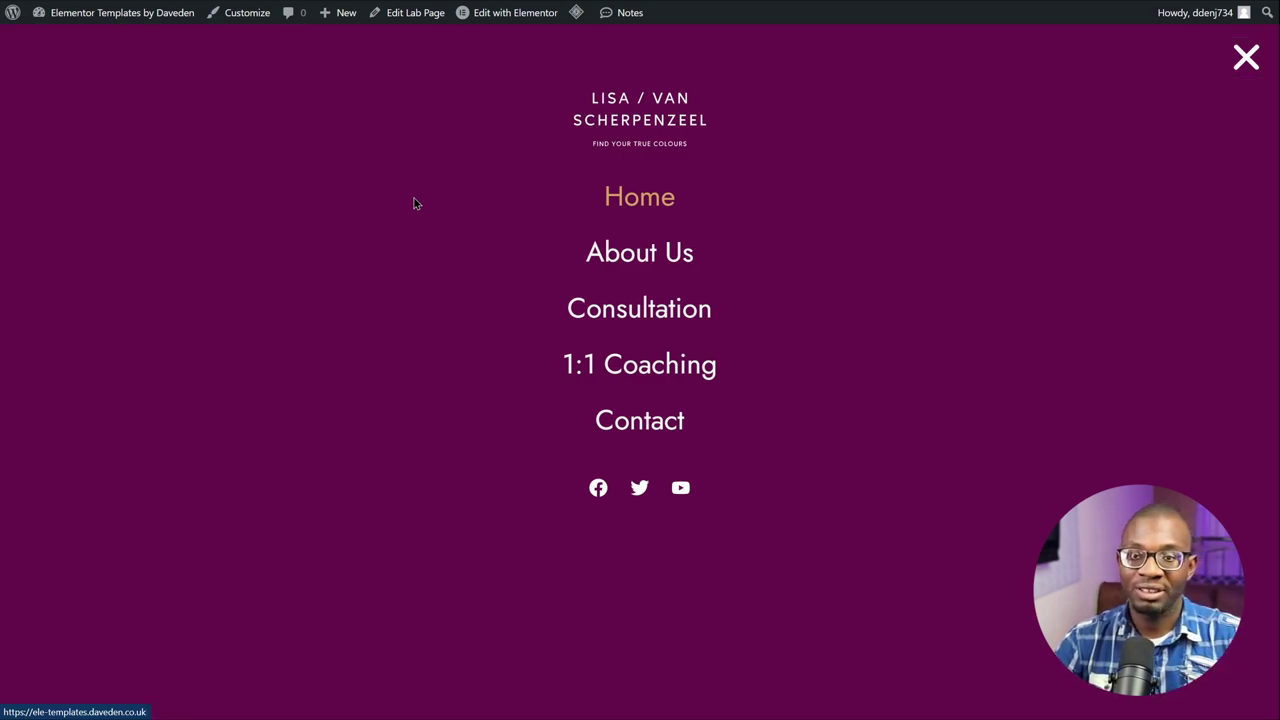
{"action": "key", "text": "Tab"}
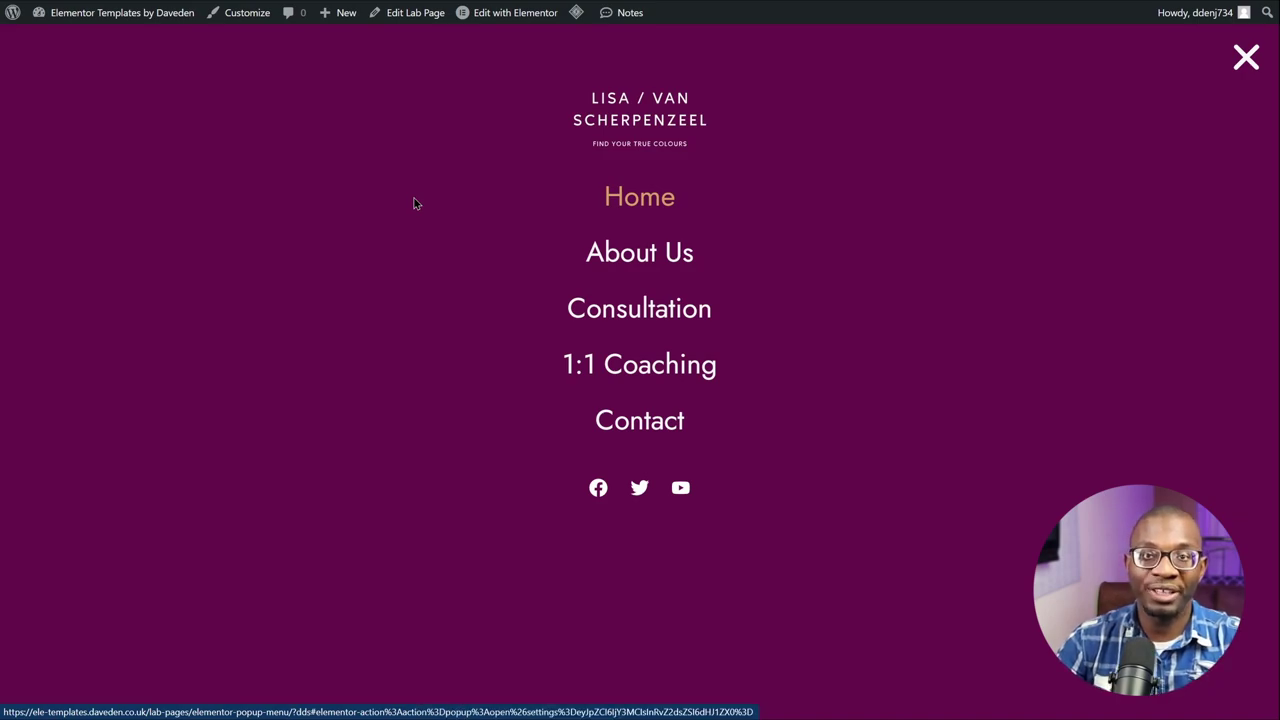
{"action": "key", "text": "Tab"}
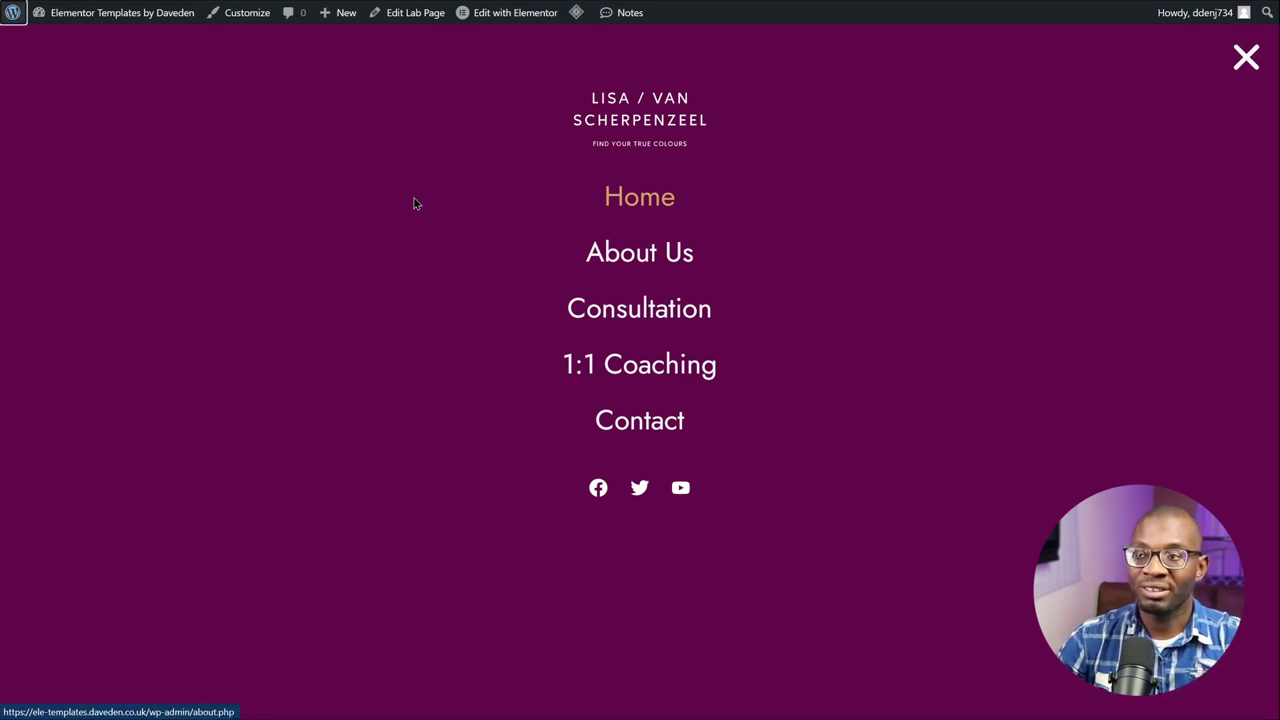
{"action": "key", "text": "Tab"}
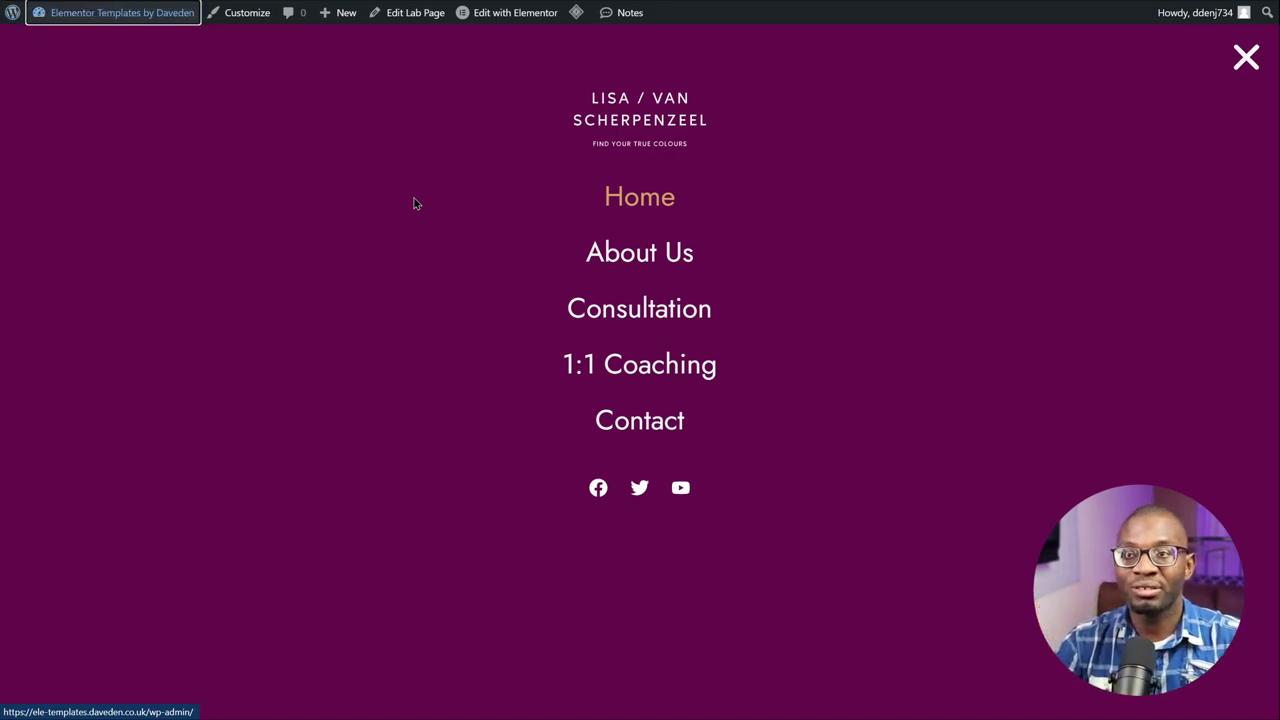
{"action": "key", "text": "Tab"}
{"action": "key", "text": "Tab"}
{"action": "key", "text": "Tab"}
{"action": "key", "text": "Tab"}
{"action": "key", "text": "Tab"}
{"action": "key", "text": "Tab"}
{"action": "key", "text": "Tab"}
{"action": "key", "text": "Tab"}
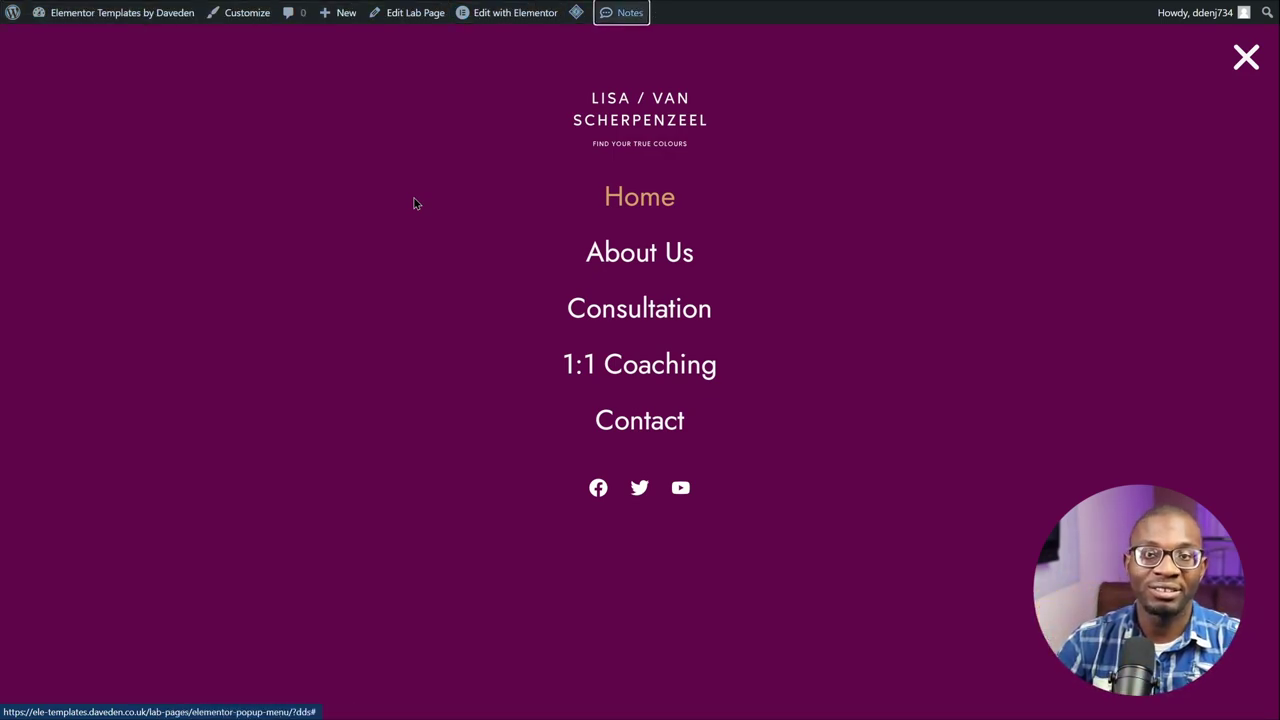
{"action": "key", "text": "Tab"}
{"action": "key", "text": "Tab"}
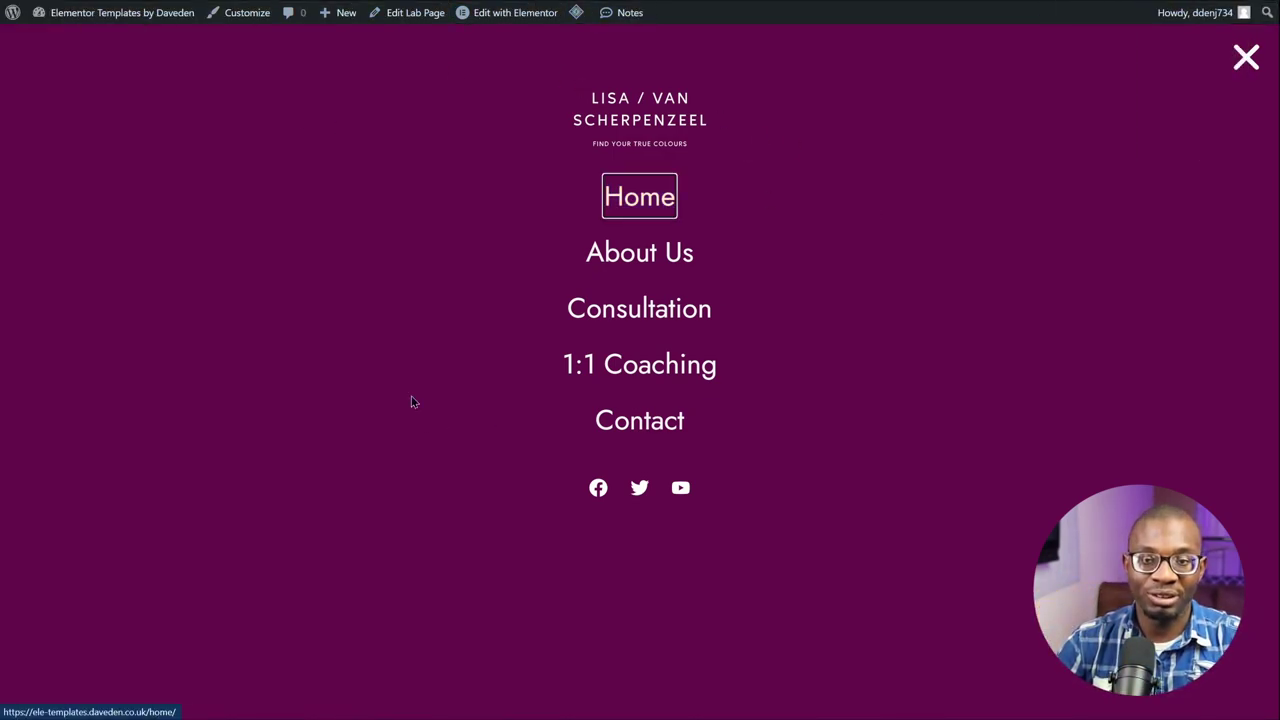
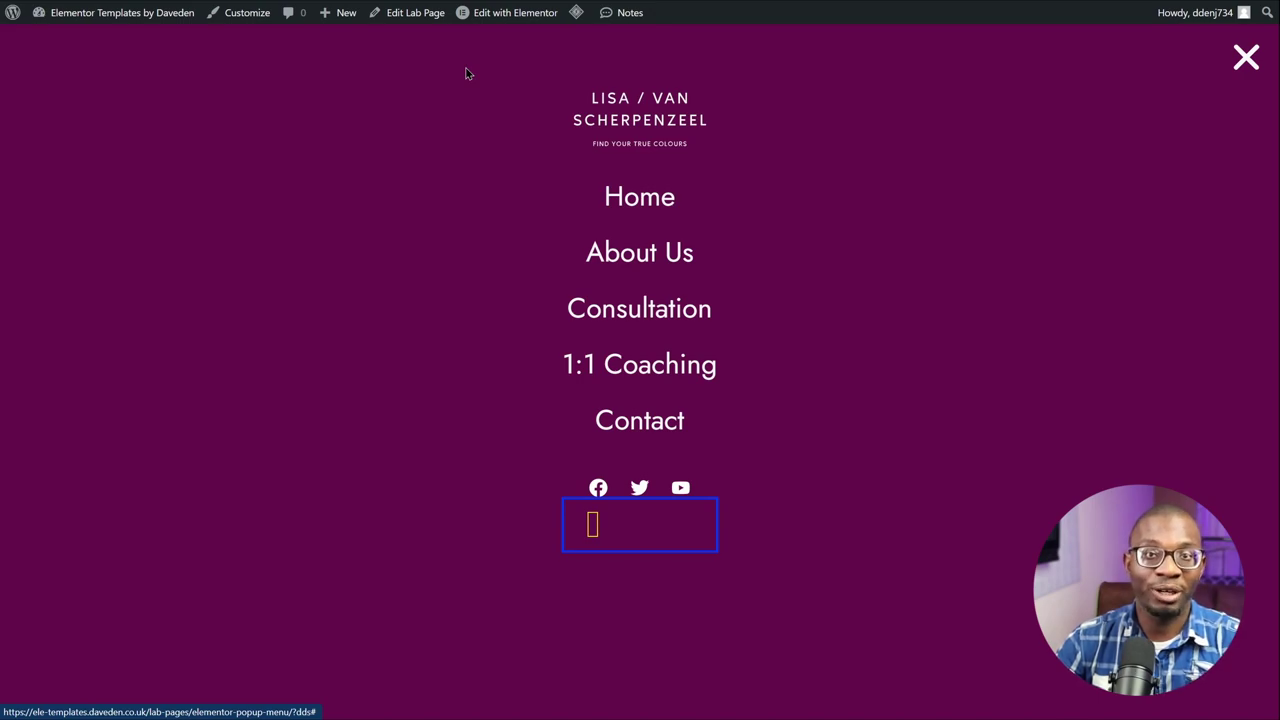
Examine the focus order outside the open popup with the NVDA screen reader running, and exit NVDA
{"action": "key", "text": "Tab"}
{"action": "key", "text": "Tab"}
{"action": "key", "text": "Tab"}
{"action": "key", "text": "Tab"}
{"action": "key", "text": "Tab"}
{"action": "key", "text": "Tab"}
{"action": "key", "text": "Tab"}
{"action": "key", "text": "Tab"}
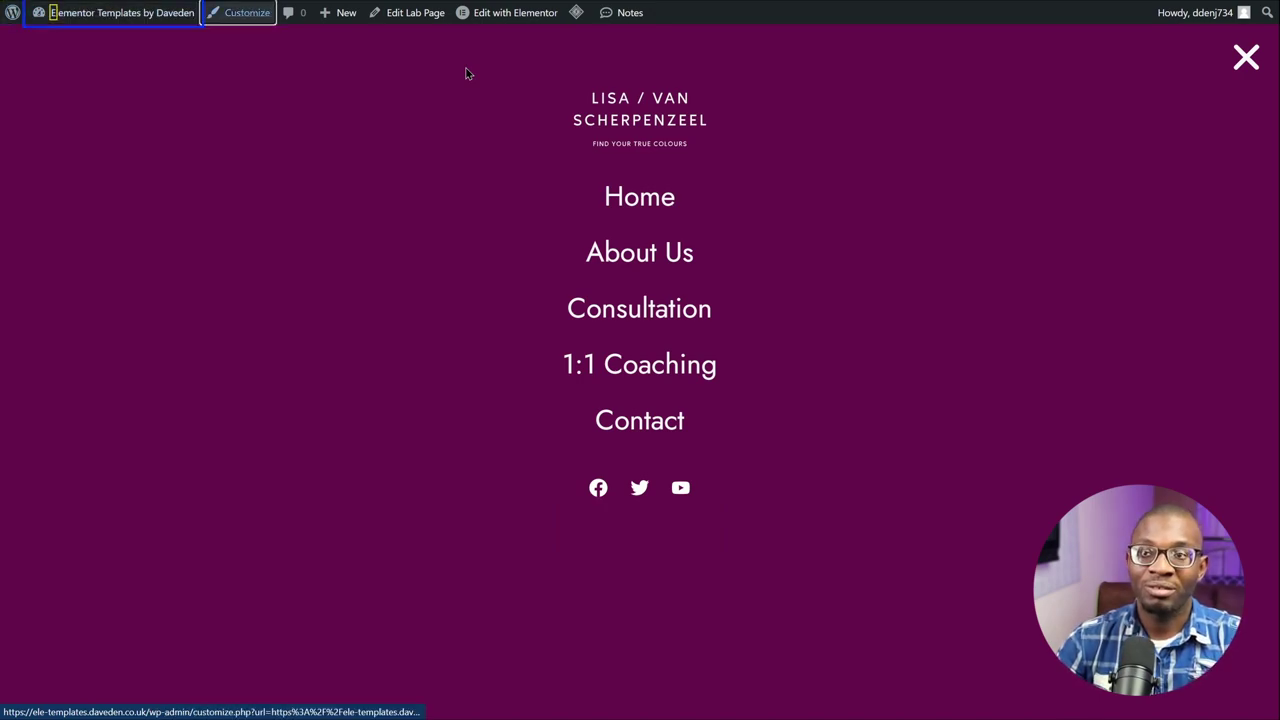
{"action": "key", "text": "Tab"}
{"action": "key", "text": "Tab"}
{"action": "key", "text": "Tab"}
{"action": "key", "text": "Tab"}
{"action": "key", "text": "Tab"}
{"action": "key", "text": "Tab"}
{"action": "key", "text": "Tab"}
{"action": "key", "text": "Tab"}
{"action": "key", "text": "Tab"}
{"action": "key", "text": "Tab"}
{"action": "key", "text": "Tab"}
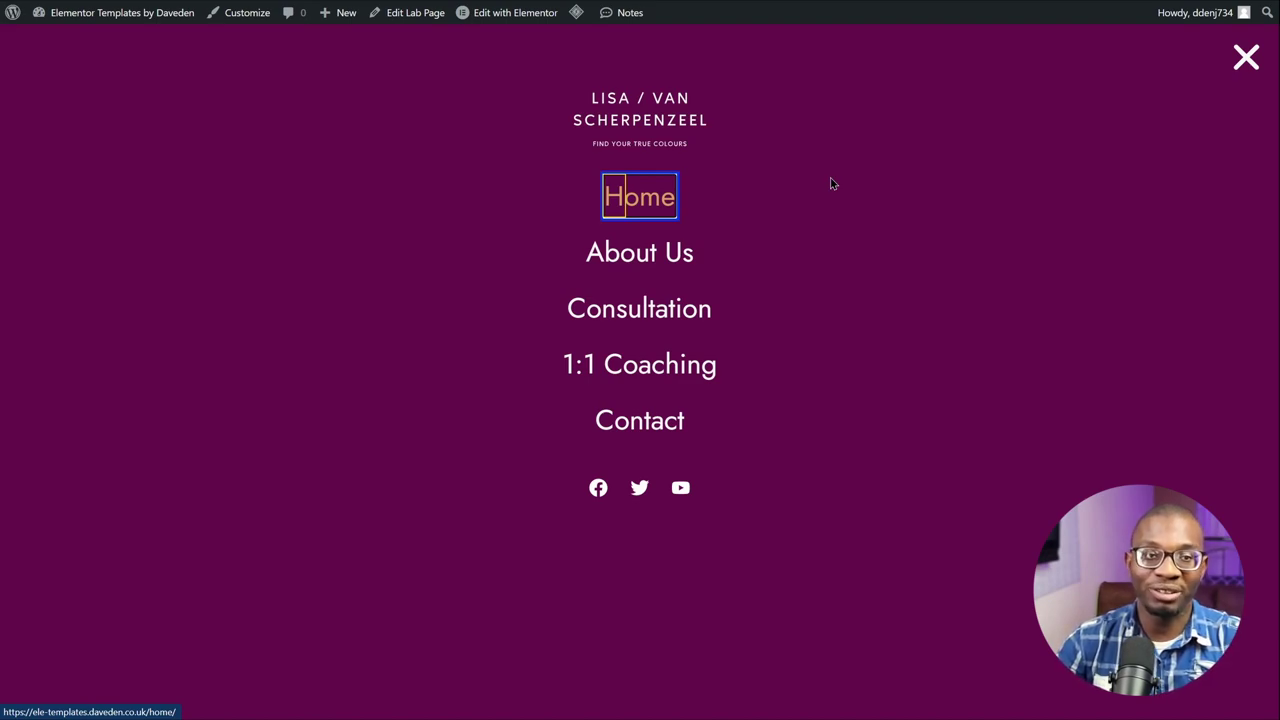
{"action": "key", "text": "Insert+q"}
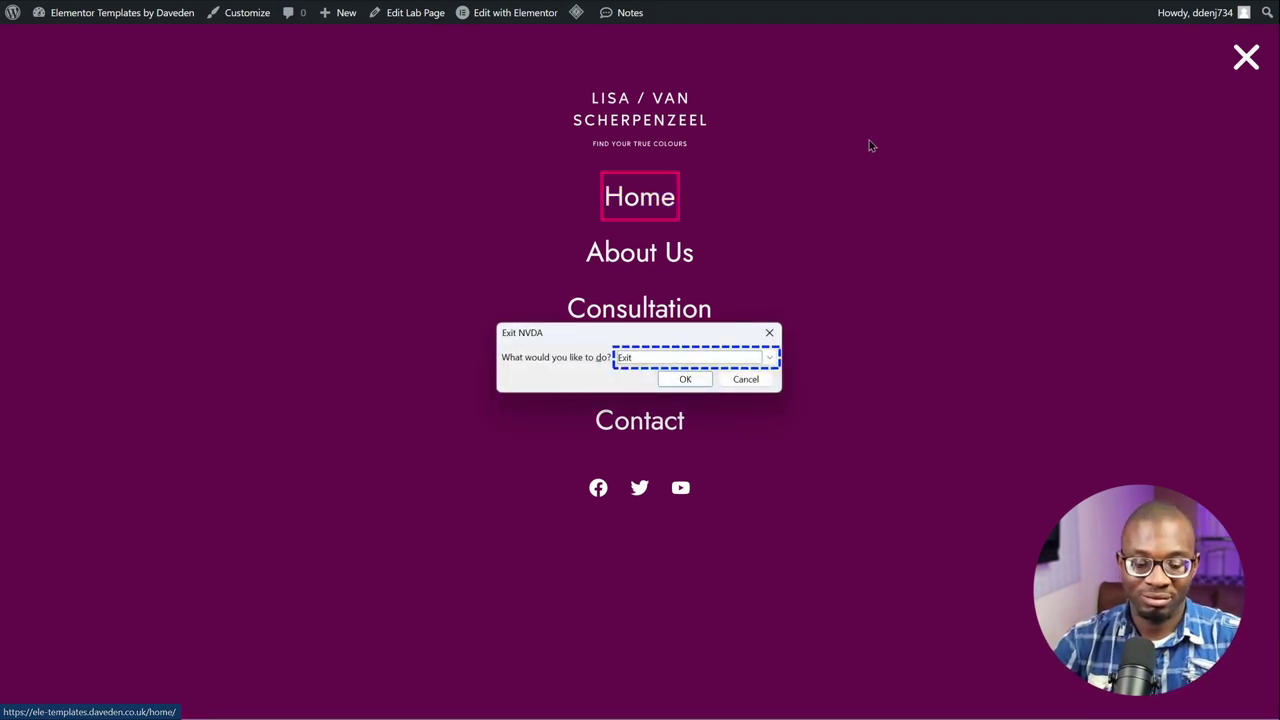
{"action": "key", "text": "Return"}
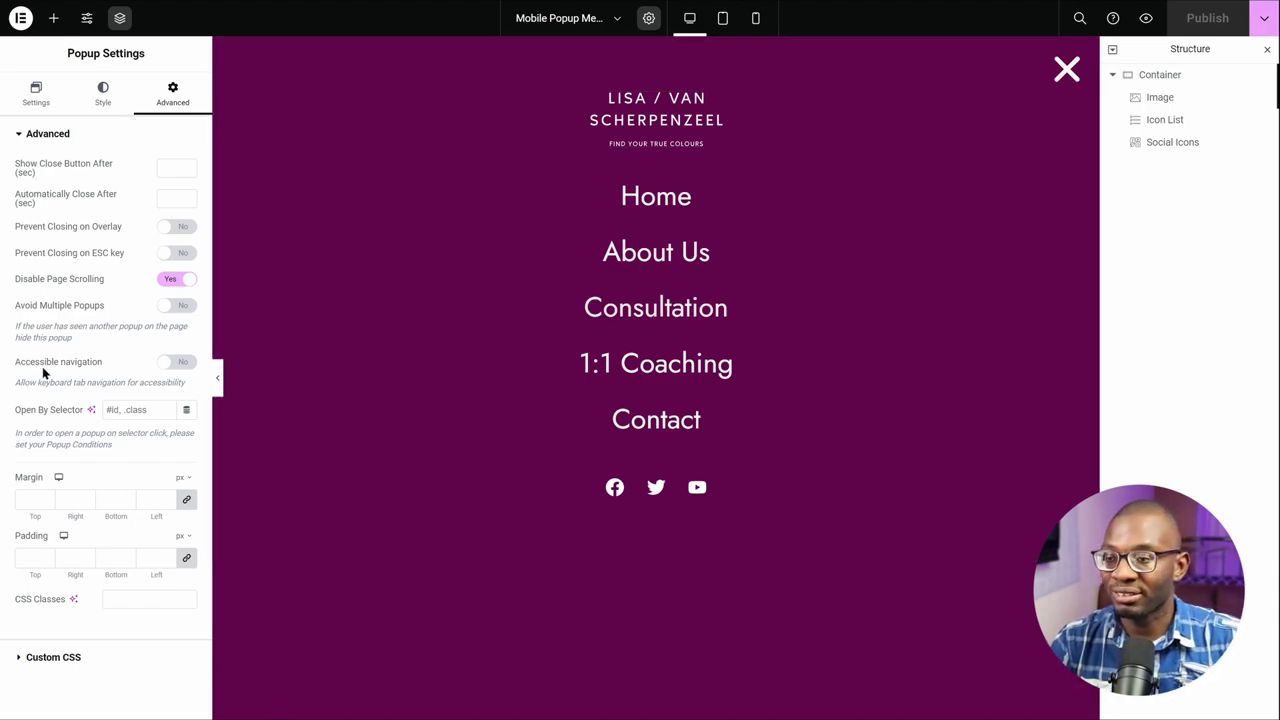
Turn on Accessible navigation for the popup and publish the template without adding display conditions
{"action": "left_click", "coordinate": [172, 364]}
{"action": "left_click", "coordinate": [1199, 30]}
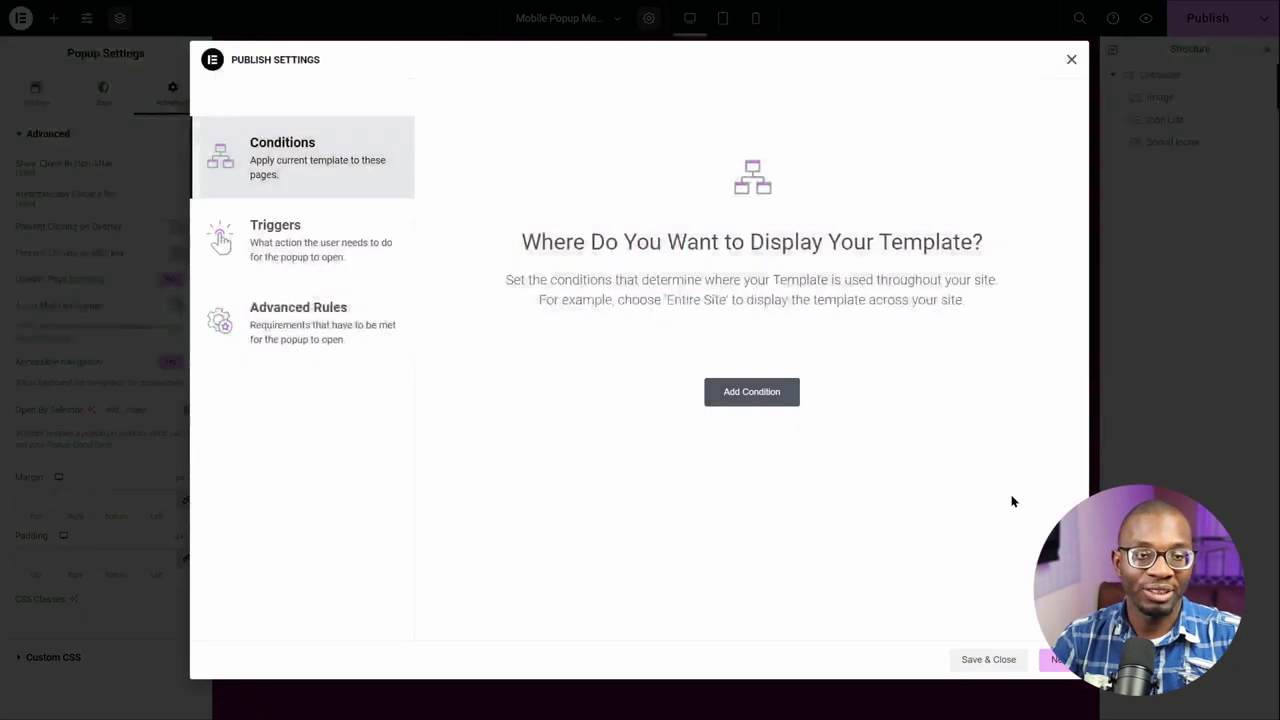
{"action": "left_click", "coordinate": [988, 660]}
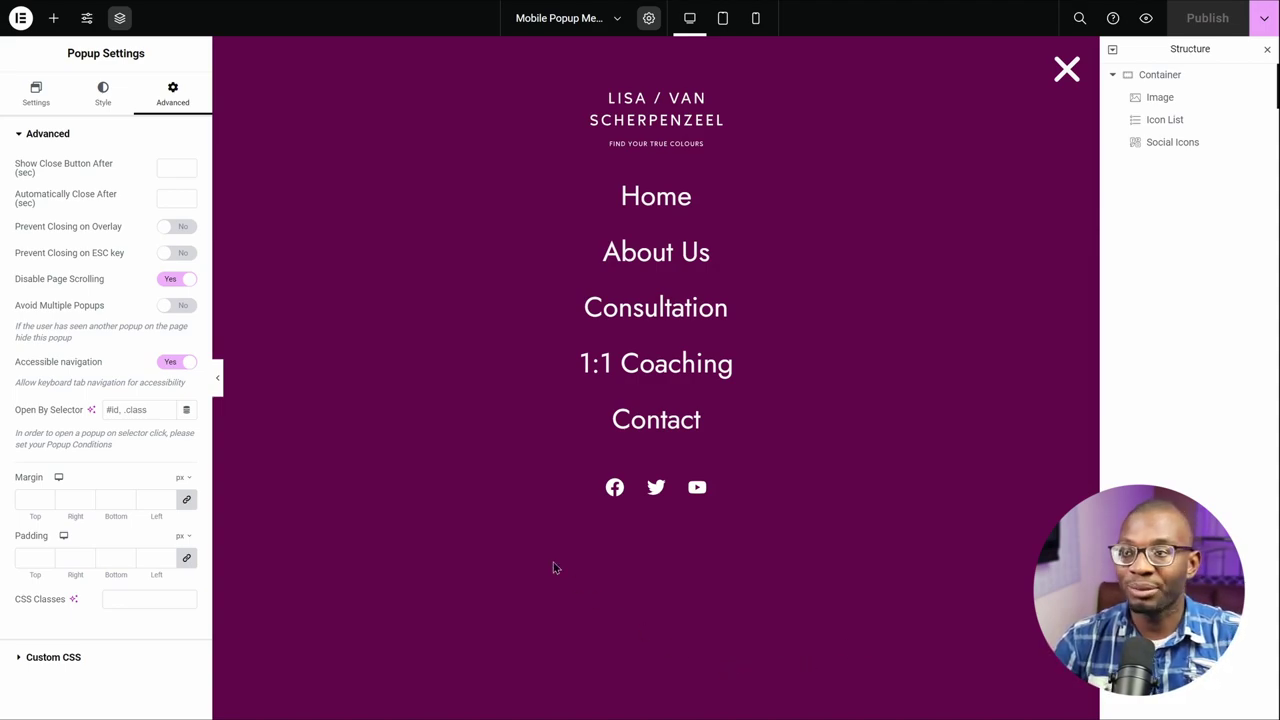
Add a Heading widget above the logo image in the popup container with the title "not clickable"
{"action": "left_click", "coordinate": [53, 17]}
{"action": "left_click_drag", "start_coordinate": [60, 400], "coordinate": [678, 113]}
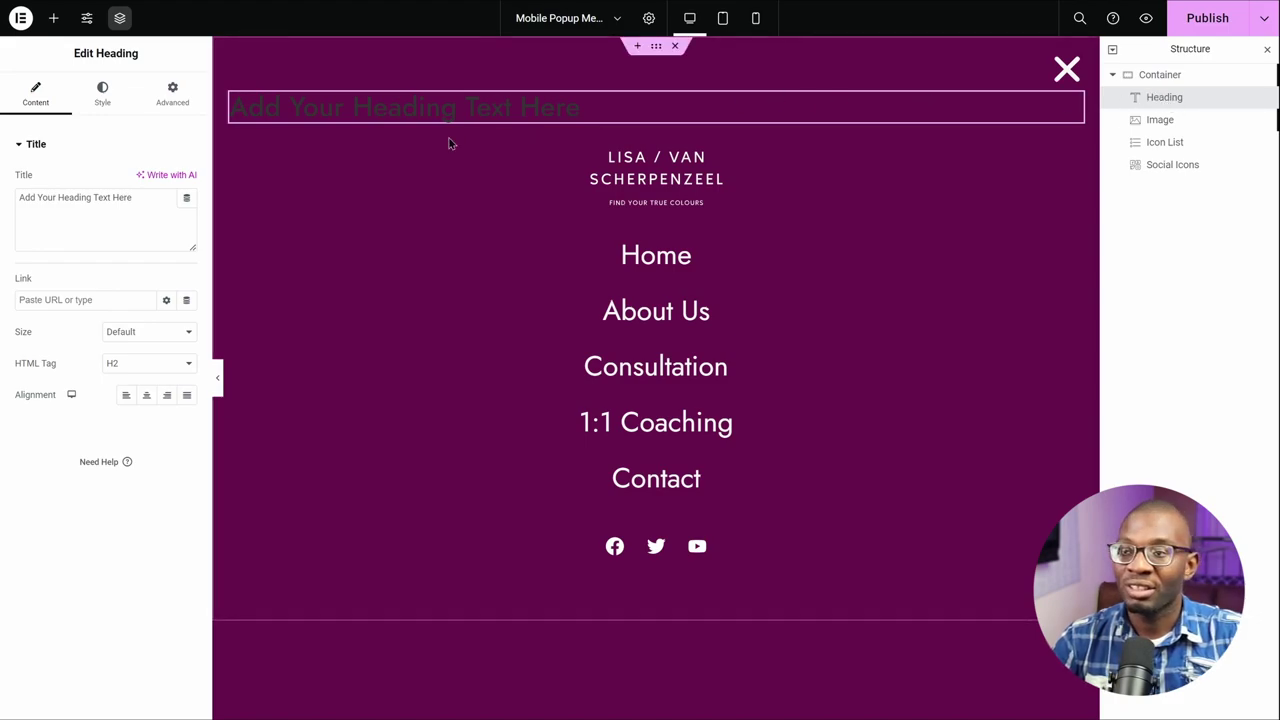
{"action": "triple_click", "coordinate": [110, 200]}
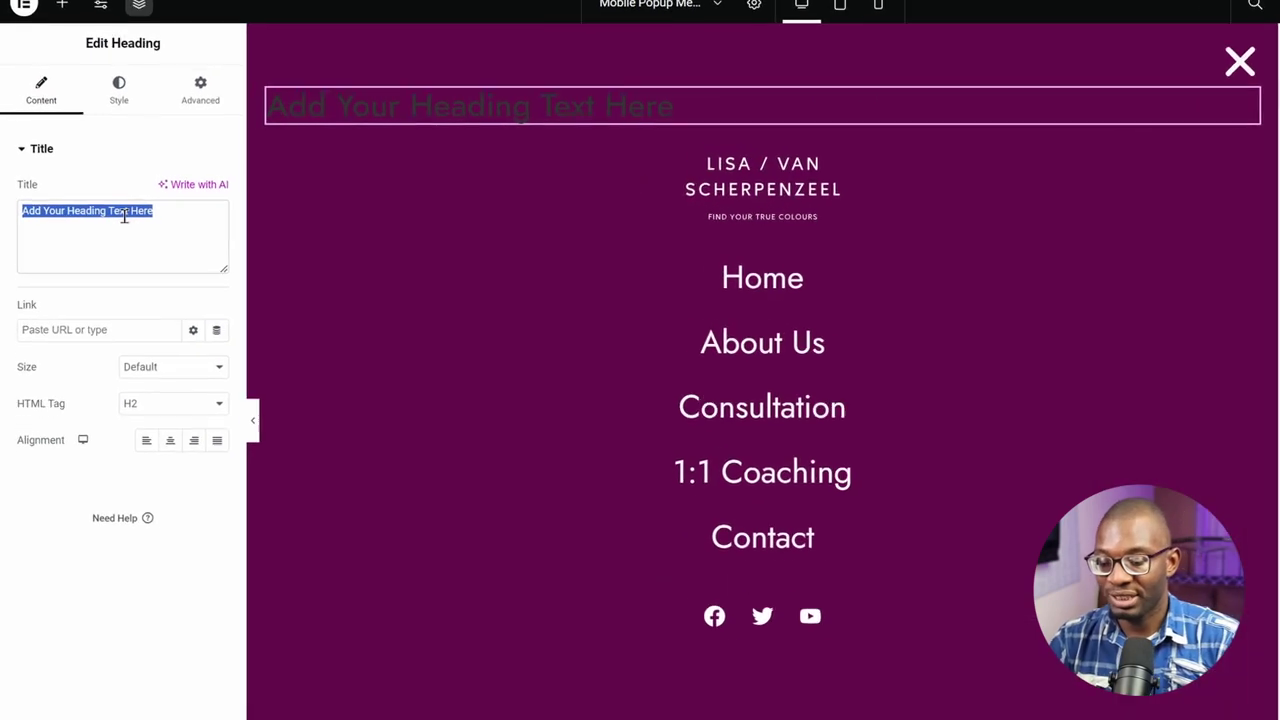
{"action": "type", "text": "not clickable"}
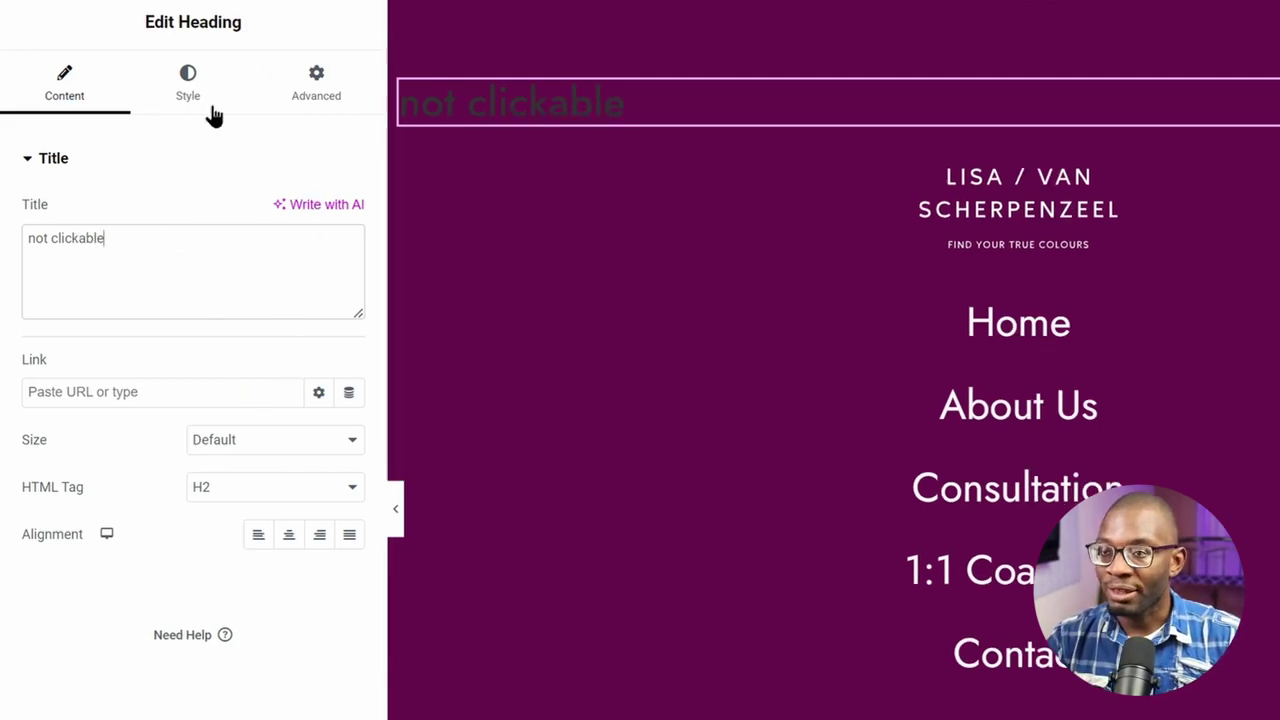
Give the "not clickable" heading the CSS class dd-visually-hidden and the custom attribute tabindex|0
{"action": "left_click", "coordinate": [309, 97]}
{"action": "scroll", "coordinate": [200, 380], "scroll_direction": "down", "scroll_amount": 4}
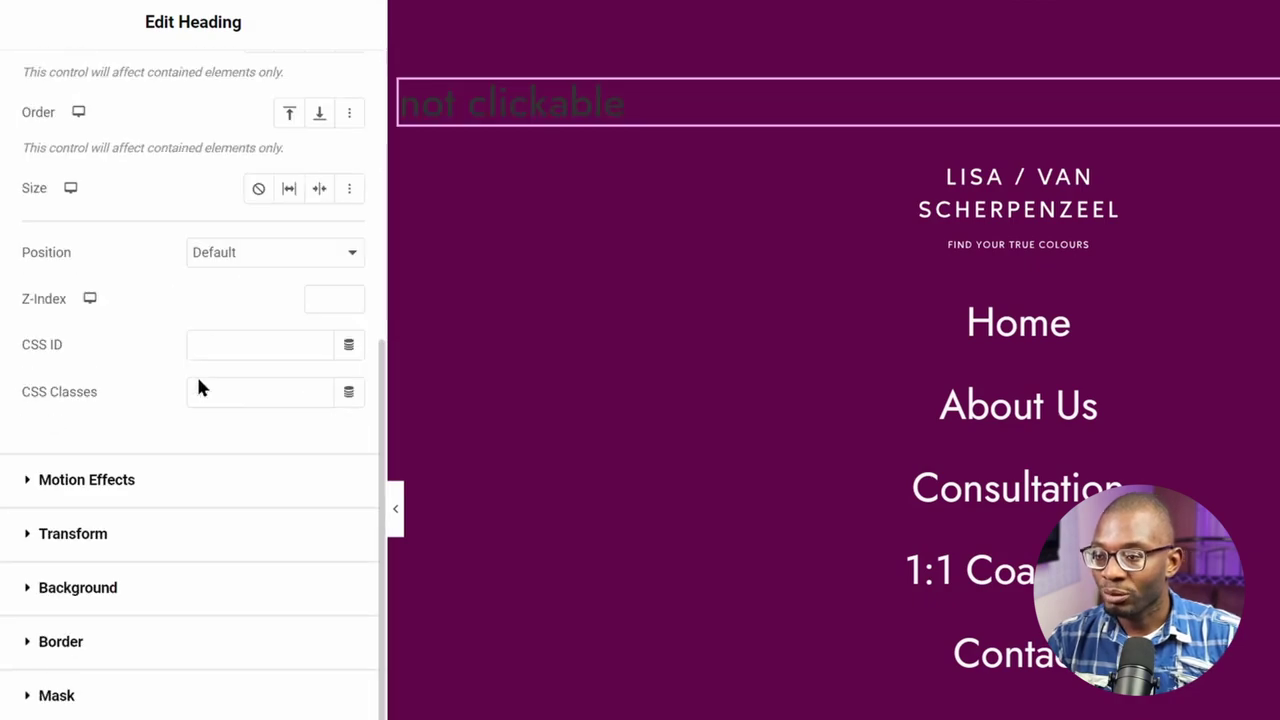
{"action": "left_click", "coordinate": [255, 398]}
{"action": "type", "text": "dd-visually-hidden"}
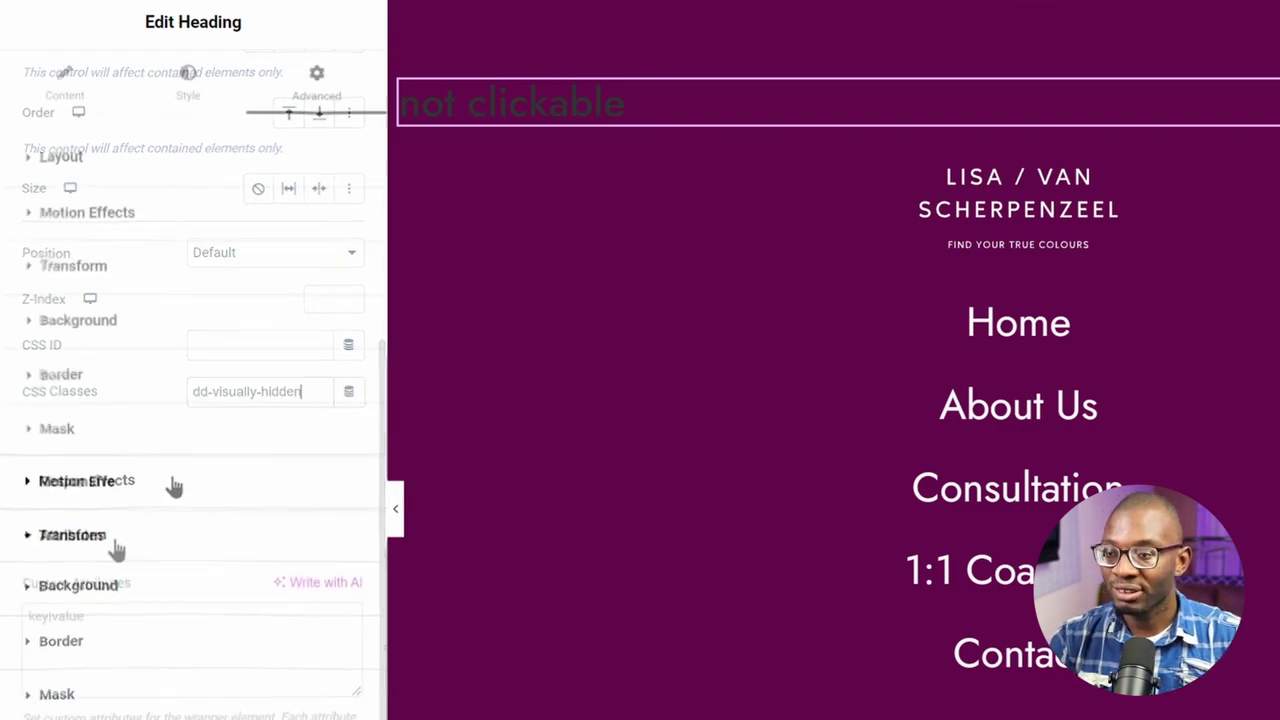
{"action": "left_click", "coordinate": [112, 378]}
{"action": "left_click", "coordinate": [117, 453]}
{"action": "type", "text": "tabindex|0"}
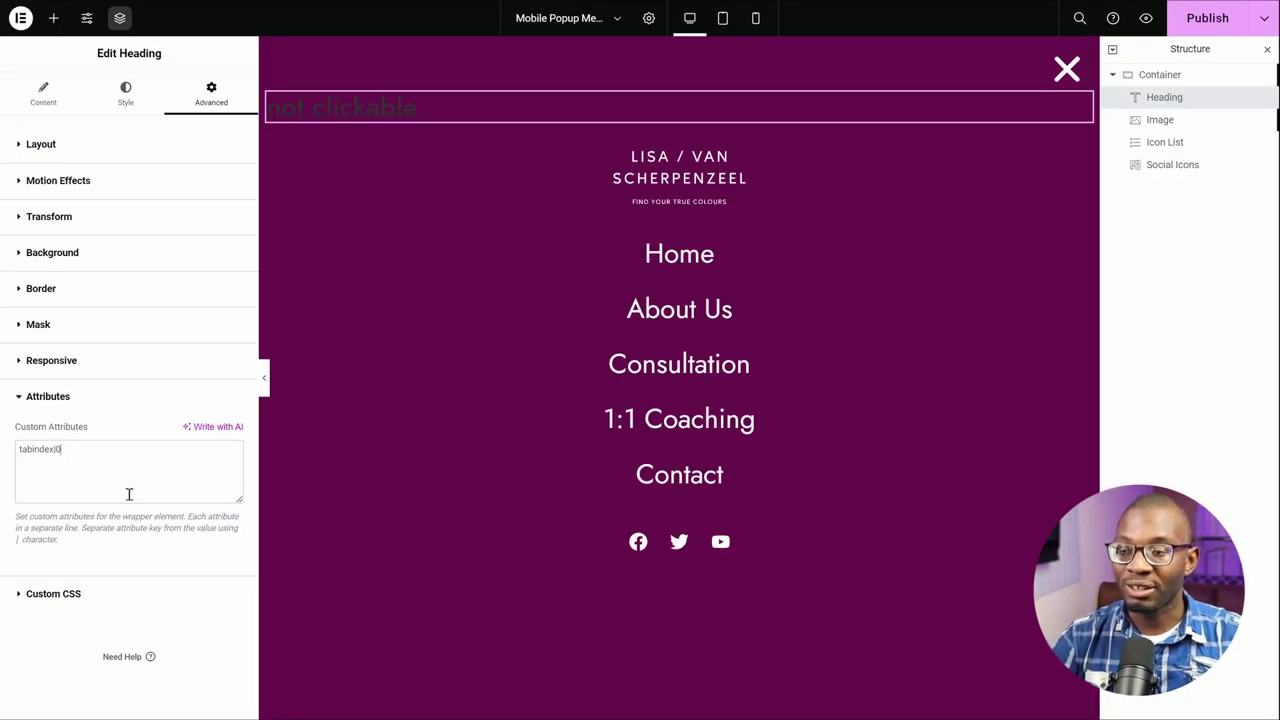
Add heading CSS for .dd-visually-hidden: clip: rect(0 0 0 0), clip-path: inset(50%), 1px height and width, overflow hidden, position absolute, nowrap; publish without conditions
{"action": "left_click", "coordinate": [80, 591]}
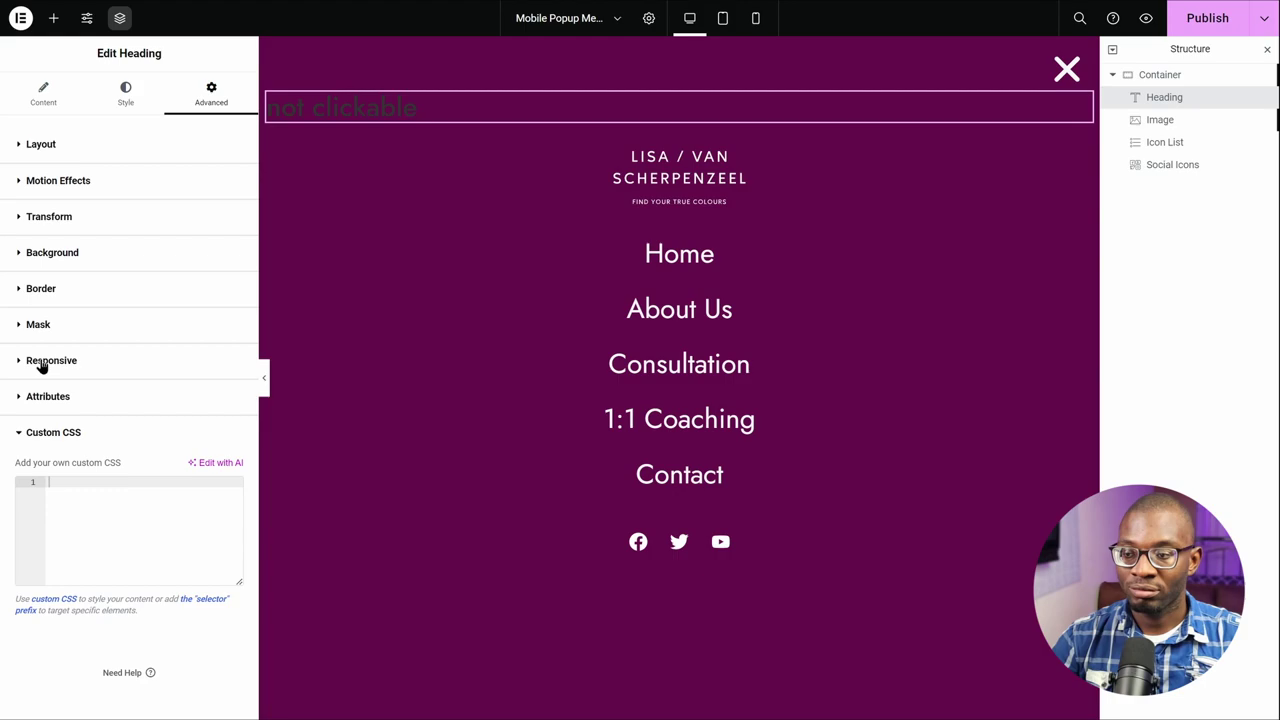
{"action": "type", "text": ".dd-visually-hidden{     clip: rect(0 0 0 0);     clip-path: inset(50%);     height: 1px;     overflow: hidden;     position: absolute;     white-space: nowrap;     width: 1px; }"}
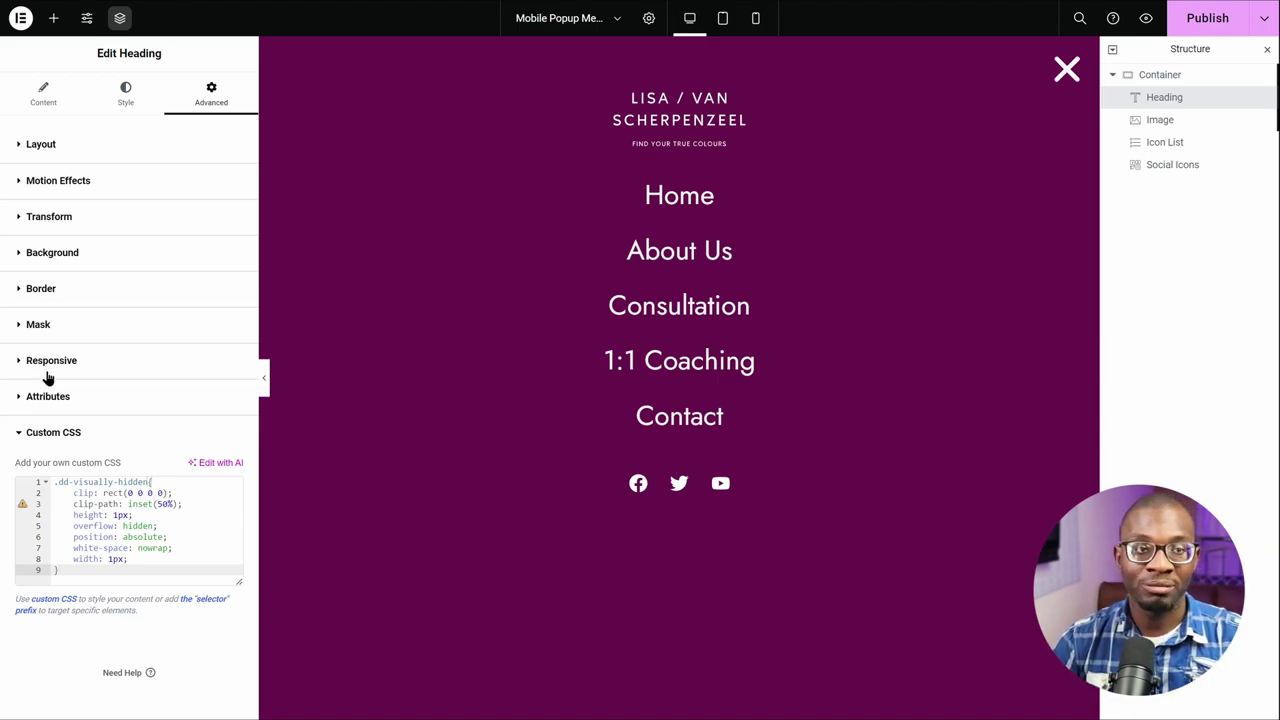
{"action": "left_click", "coordinate": [1193, 17]}
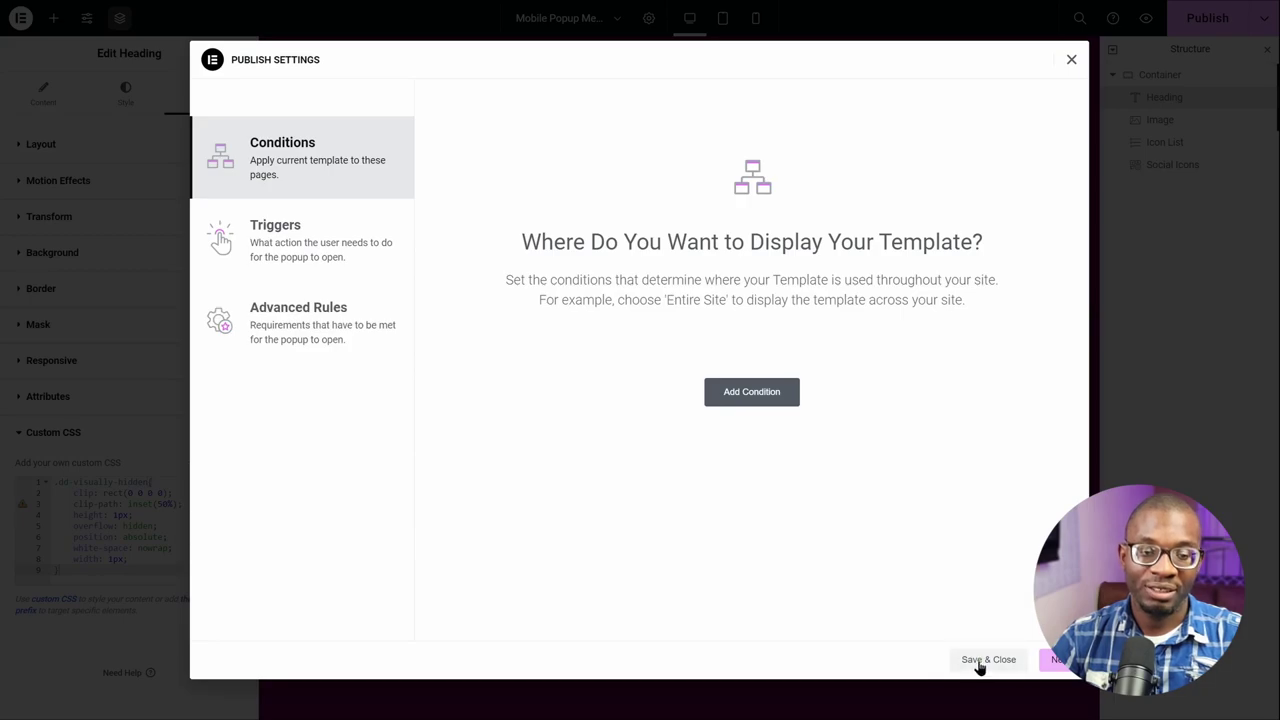
{"action": "left_click", "coordinate": [978, 661]}
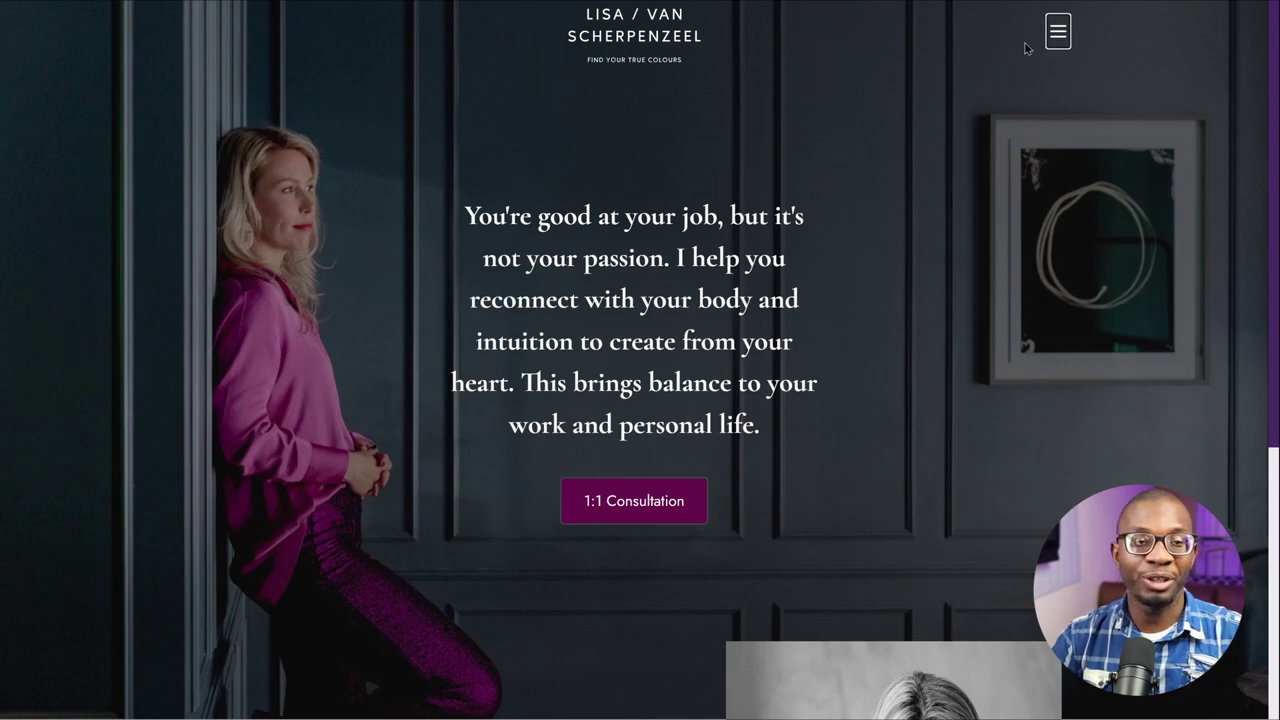
Open the popup menu on the live page and move keyboard focus through its links and social icons to the close button
{"action": "left_click", "coordinate": [1056, 36]}
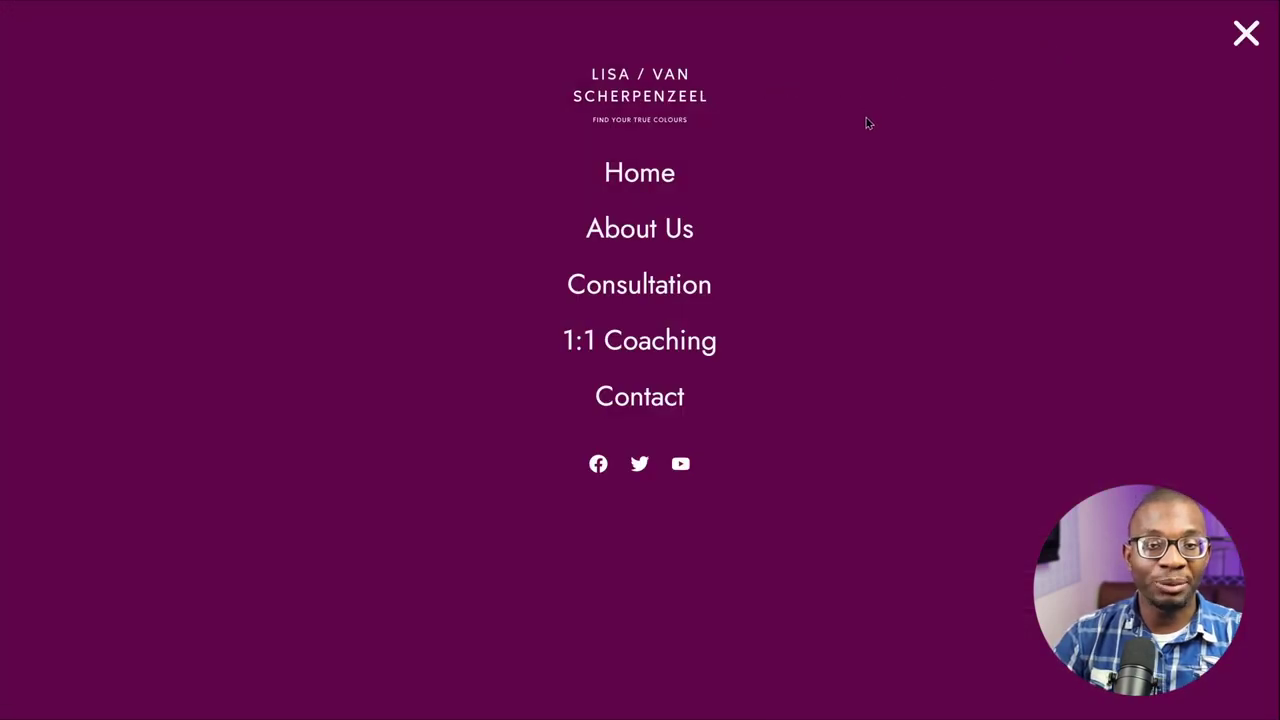
{"action": "key", "text": "Tab"}
{"action": "key", "text": "Tab"}
{"action": "key", "text": "Tab"}
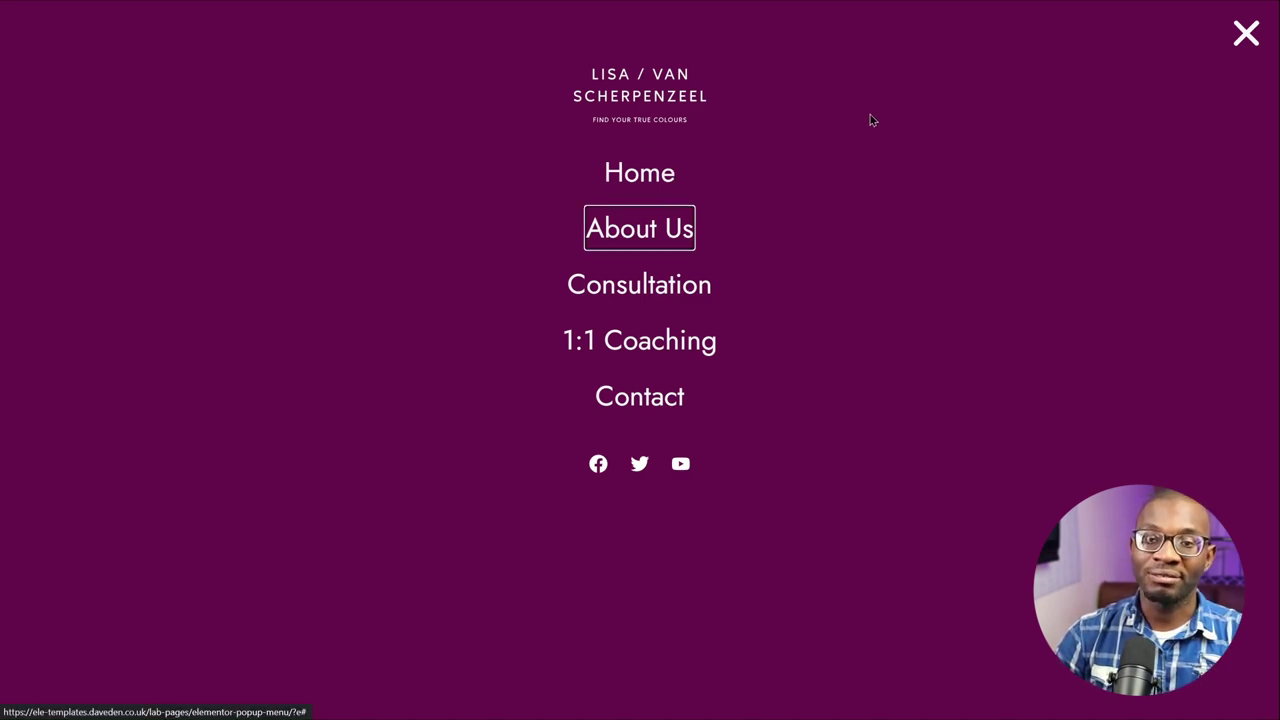
{"action": "key", "text": "Tab"}
{"action": "key", "text": "Tab"}
{"action": "key", "text": "Tab"}
{"action": "key", "text": "Tab"}
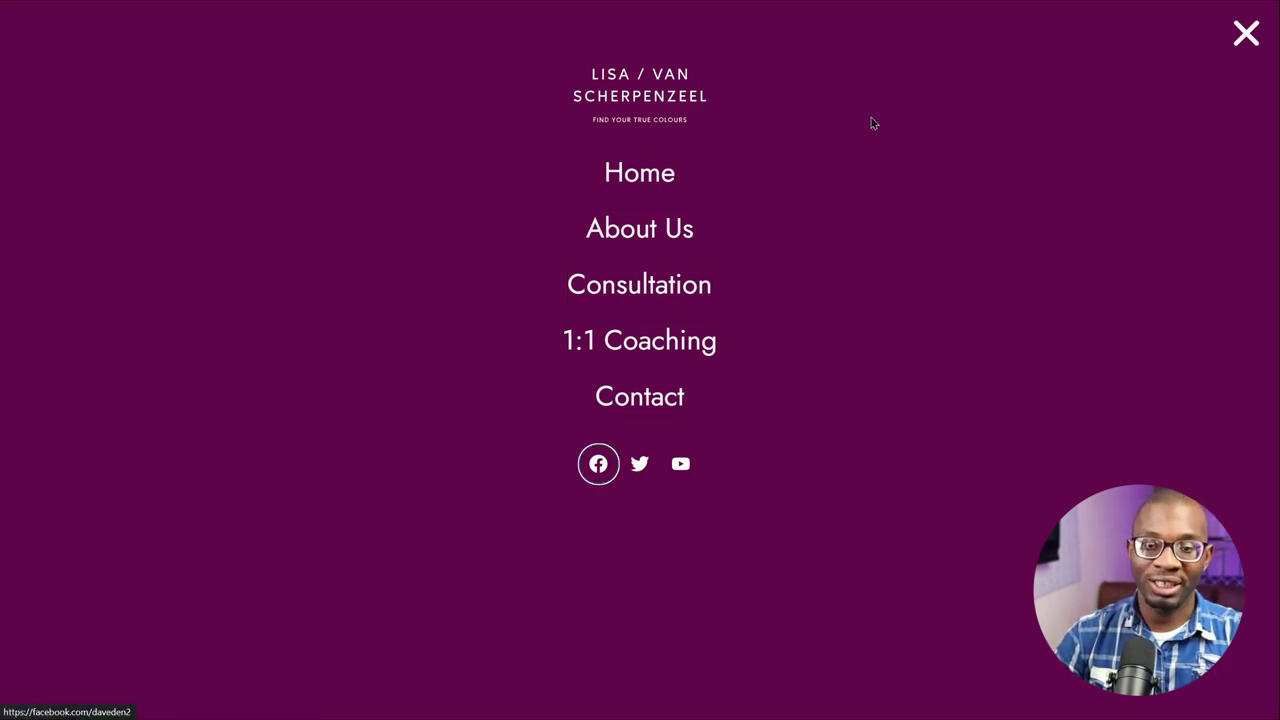
{"action": "key", "text": "Tab"}
{"action": "key", "text": "Tab"}
{"action": "key", "text": "Tab"}
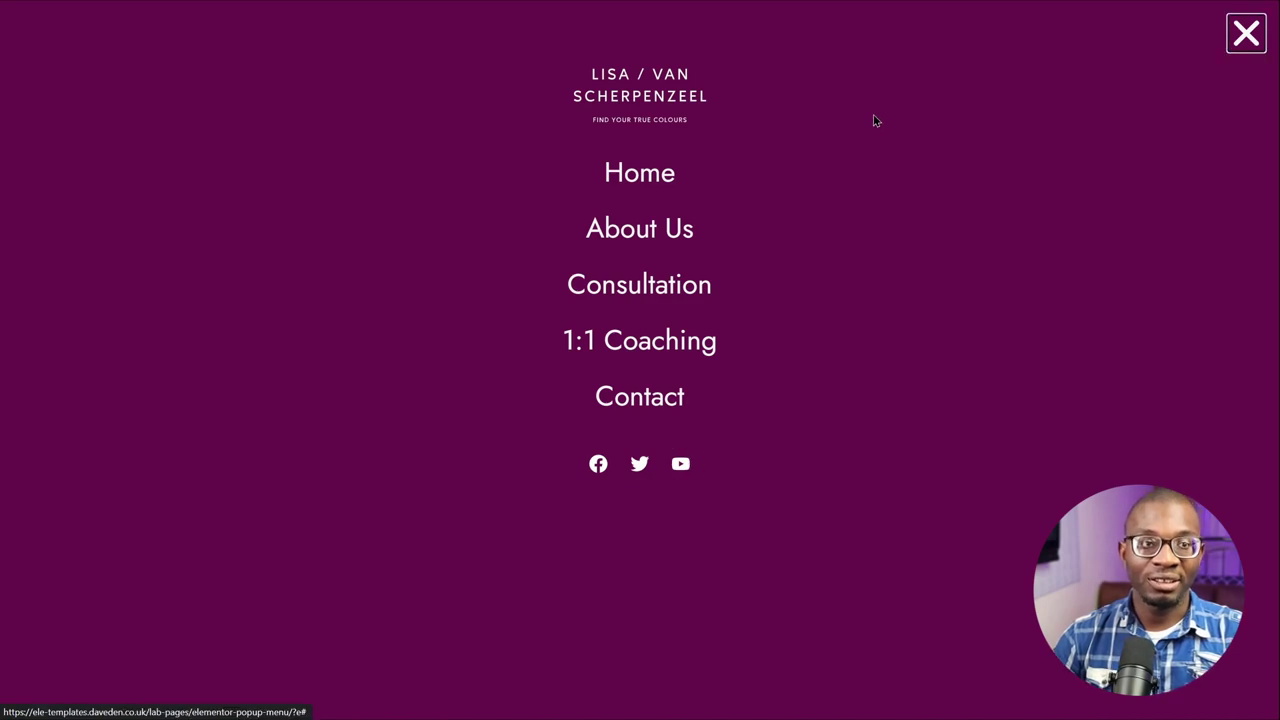
Continue keyboard focus past the close button to test whether it loops inside the popup, and close the popup
{"action": "key", "text": "Tab"}
{"action": "key", "text": "Tab"}
{"action": "key", "text": "Tab"}
{"action": "key", "text": "Tab"}
{"action": "key", "text": "Tab"}
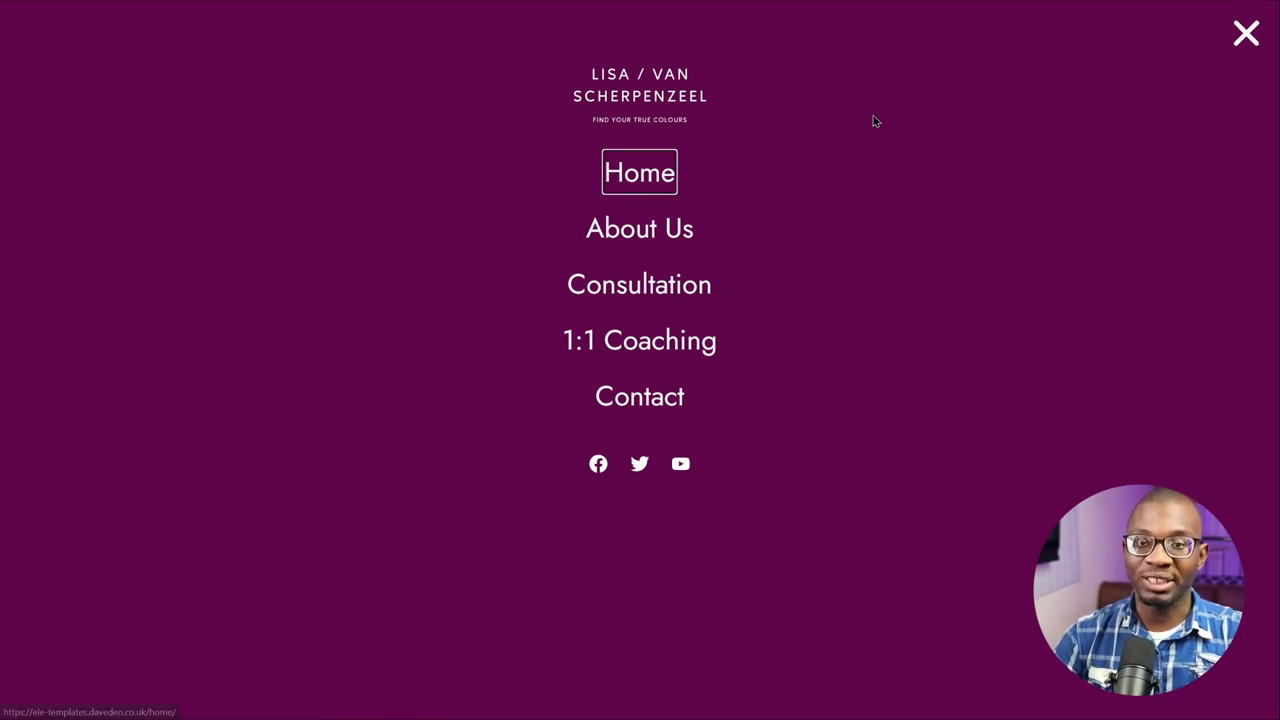
{"action": "key", "text": "Tab"}
{"action": "key", "text": "Tab"}
{"action": "key", "text": "Tab"}
{"action": "key", "text": "Tab"}
{"action": "key", "text": "Tab"}
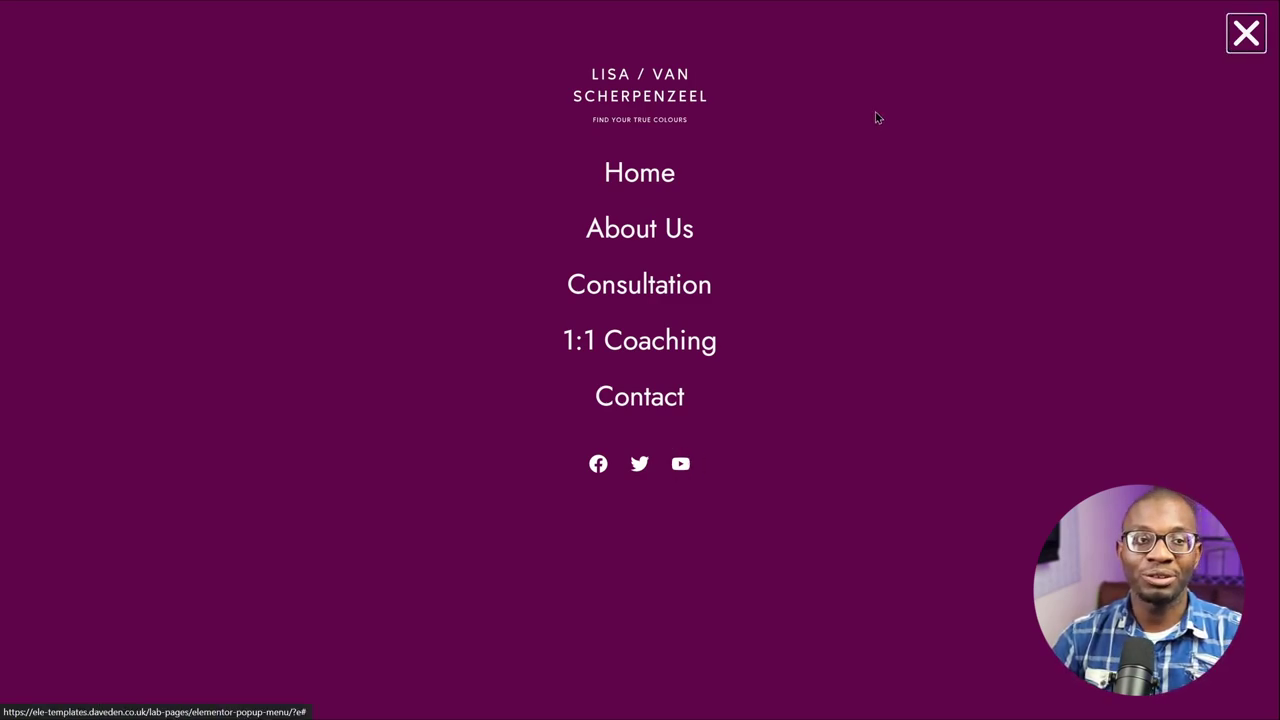
{"action": "left_click", "coordinate": [1231, 38]}
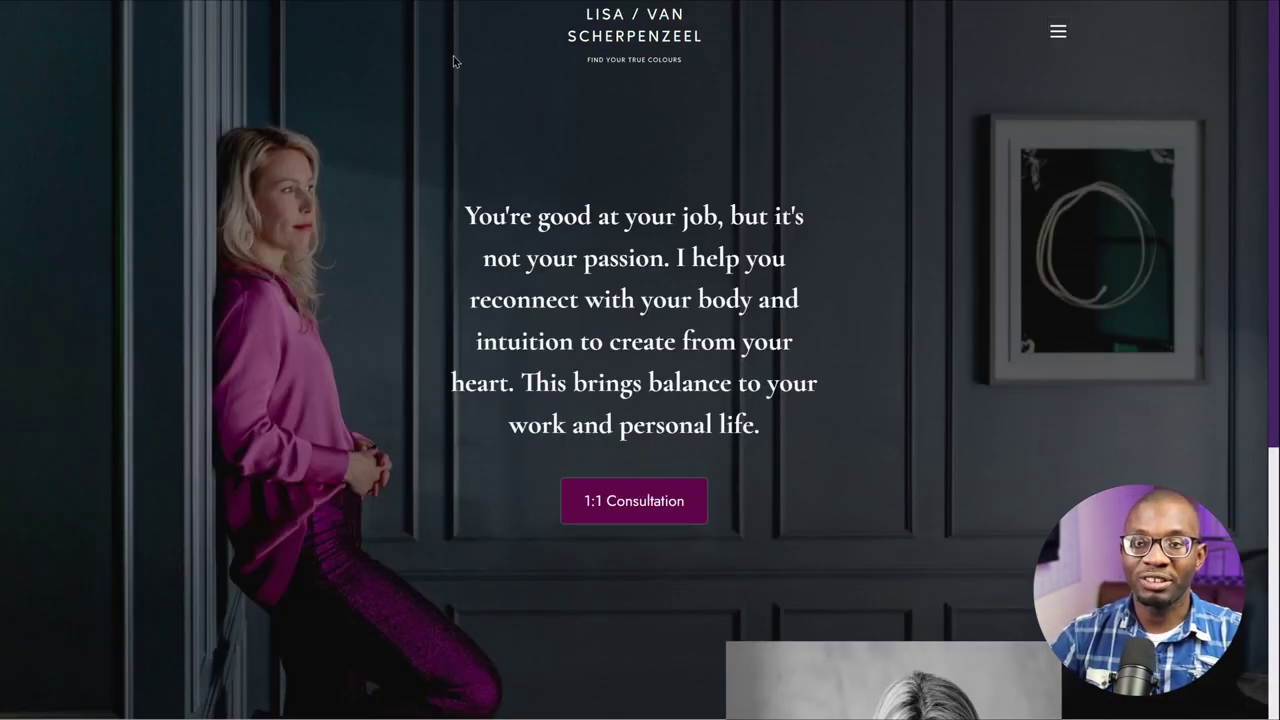
Reopen the popup from the keyboard with the screen reader running and move focus from Home through every item past the close button
{"action": "key", "text": "Tab"}
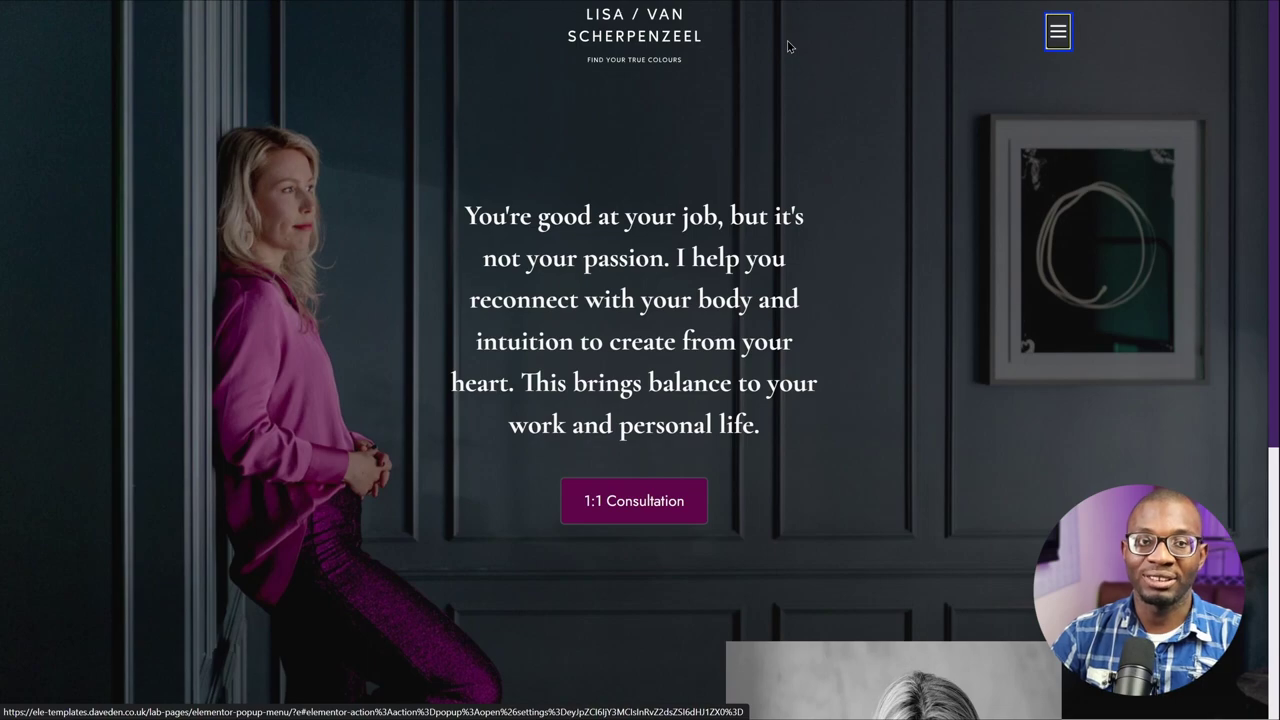
{"action": "key", "text": "Return"}
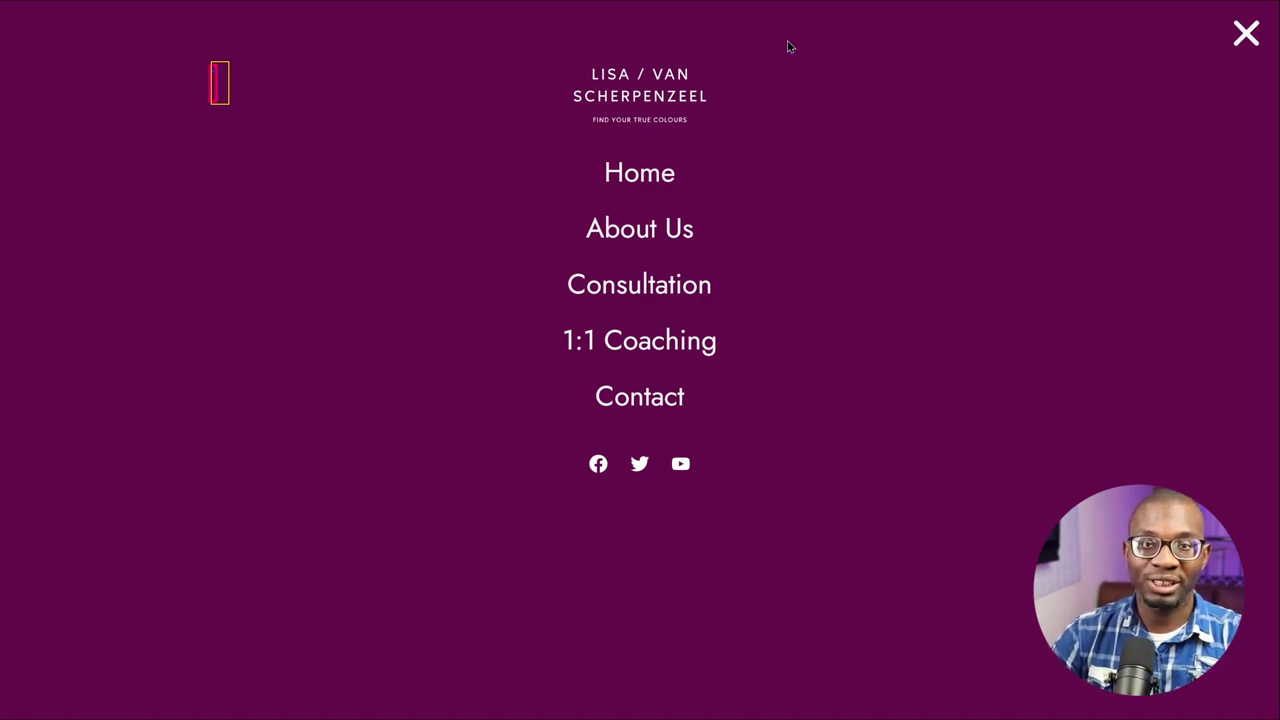
{"action": "key", "text": "Tab"}
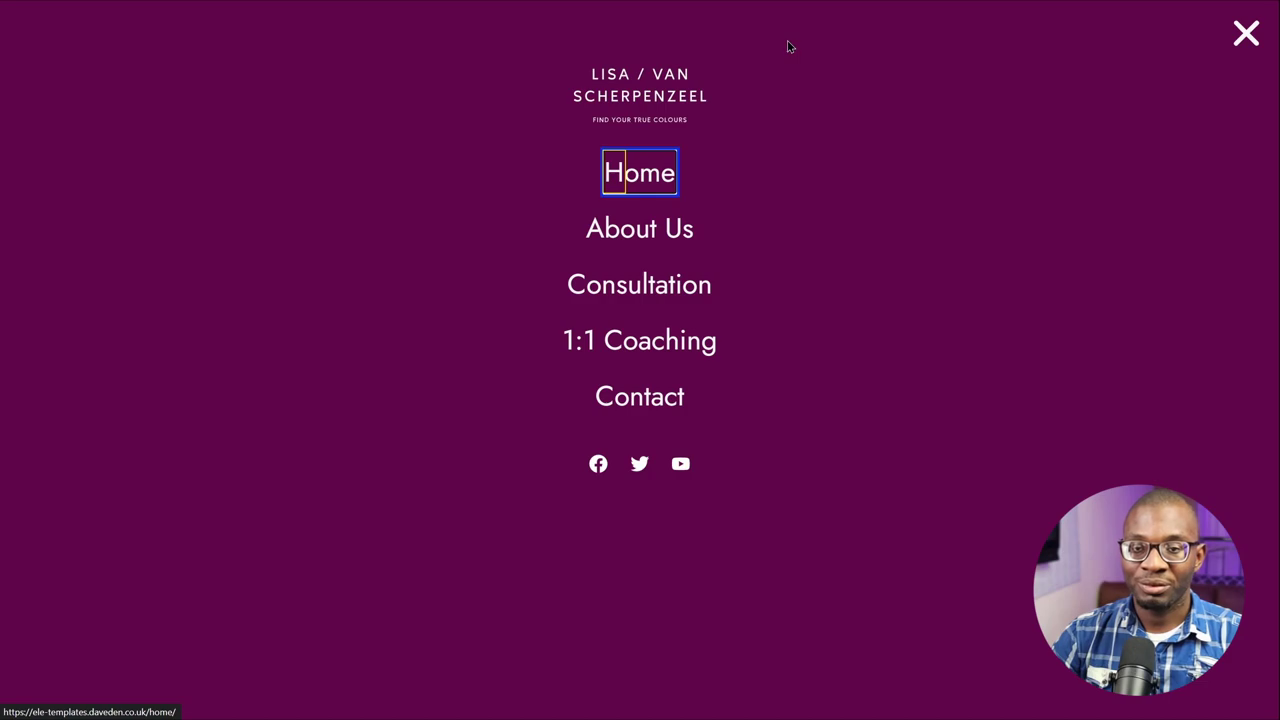
{"action": "key", "text": "Tab"}
{"action": "key", "text": "Tab"}
{"action": "key", "text": "Tab"}
{"action": "key", "text": "Tab"}
{"action": "key", "text": "Tab"}
{"action": "key", "text": "Tab"}
{"action": "key", "text": "Tab"}
{"action": "key", "text": "Tab"}
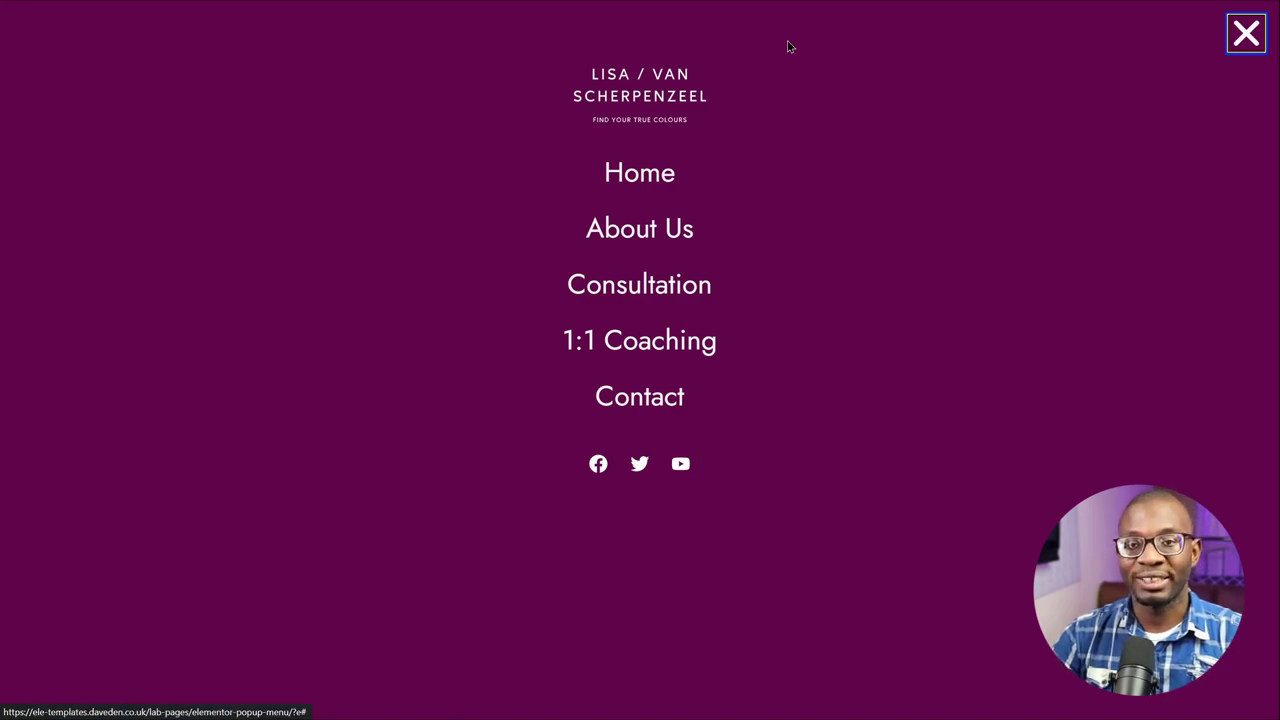
{"action": "key", "text": "Tab"}
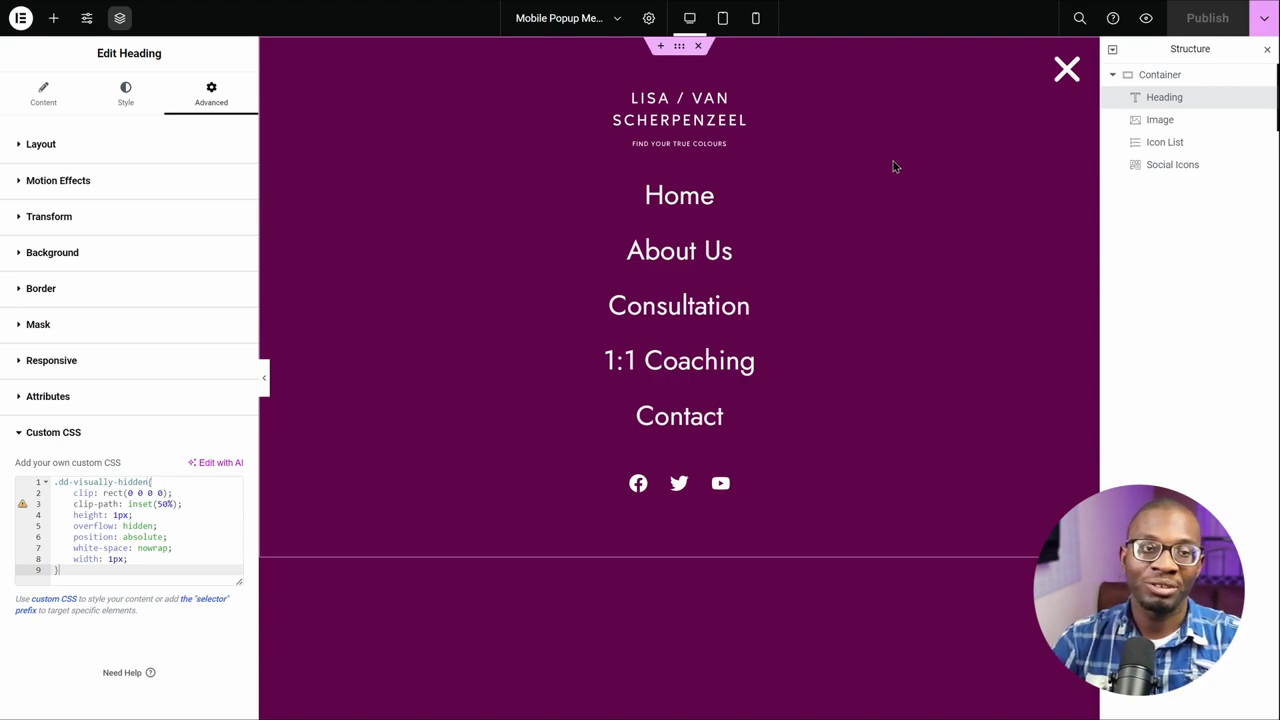
Delete the visually hidden Heading widget and add a Button widget below the social icons in the popup container
{"action": "right_click", "coordinate": [1168, 102]}
{"action": "left_click", "coordinate": [1186, 362]}
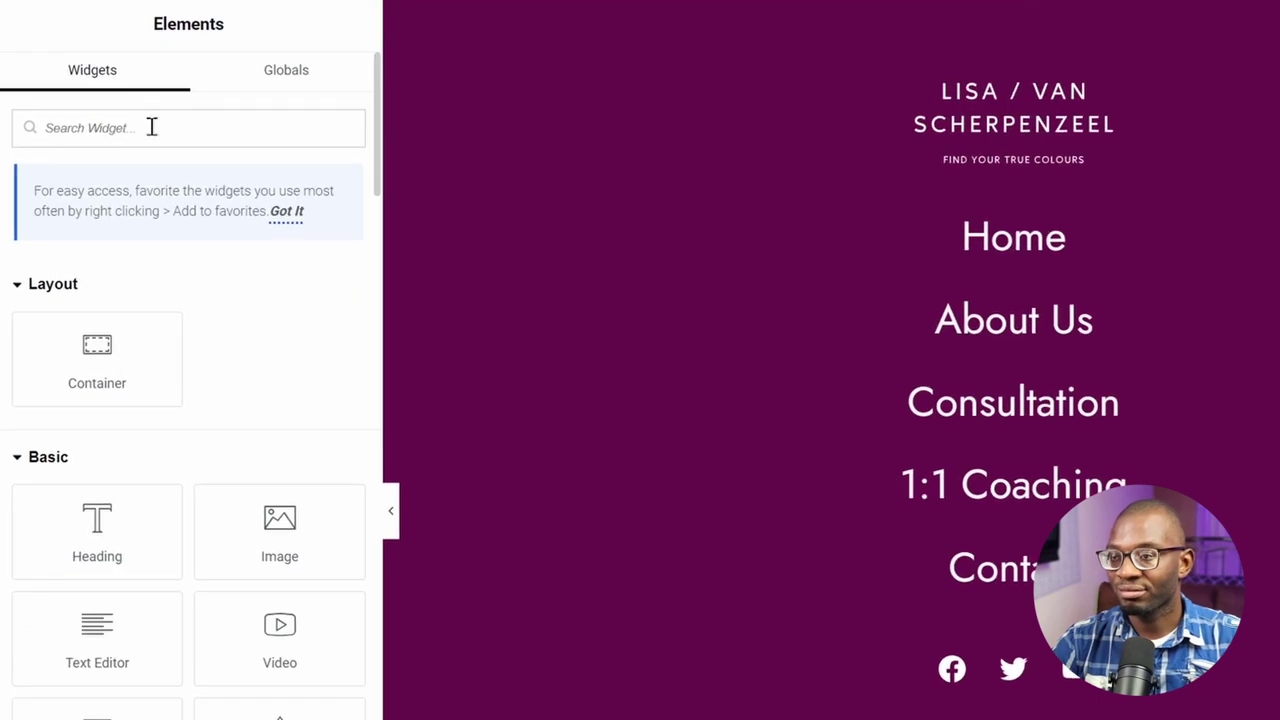
{"action": "type", "text": "button"}
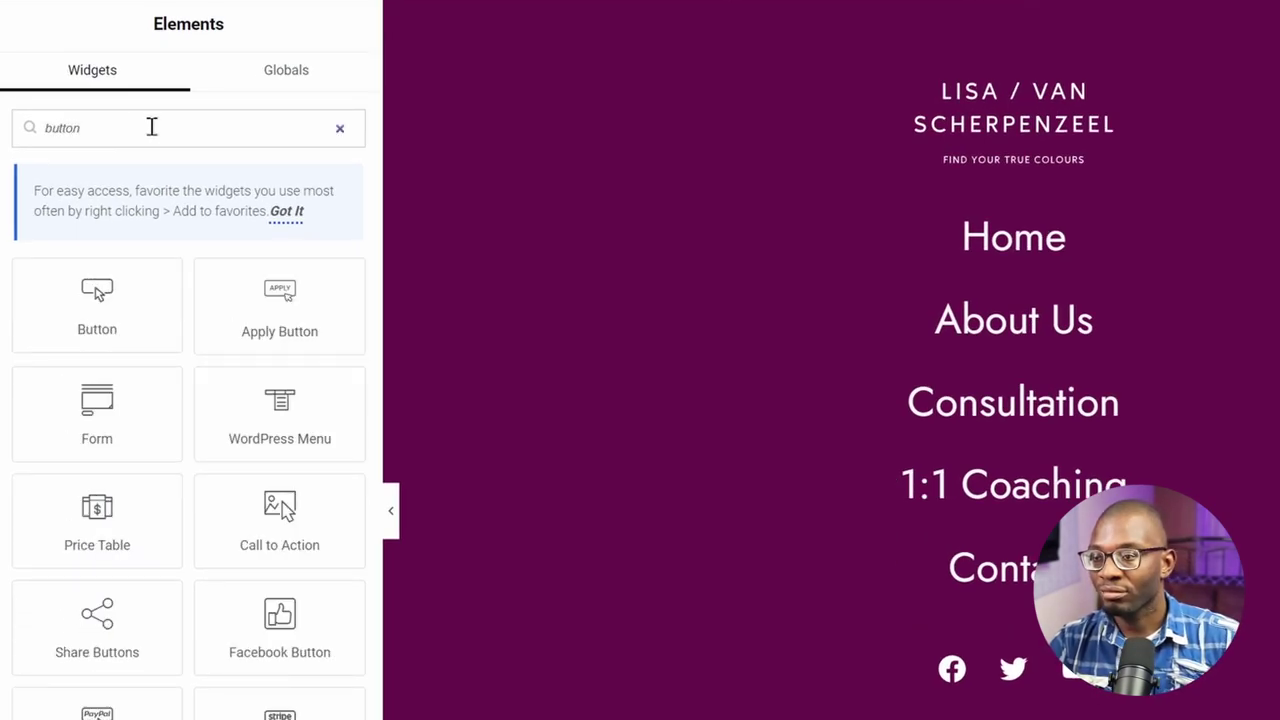
{"action": "left_click_drag", "start_coordinate": [180, 323], "coordinate": [1099, 580]}
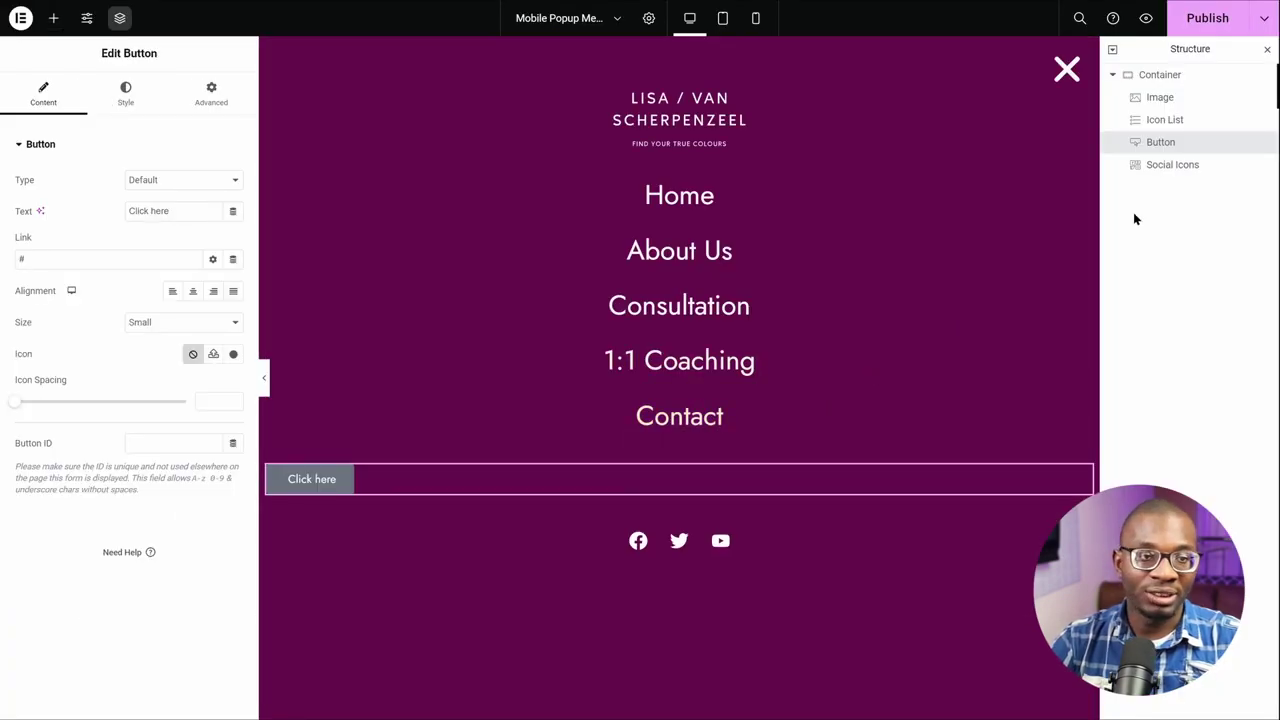
{"action": "left_click_drag", "start_coordinate": [1167, 142], "coordinate": [1169, 211]}
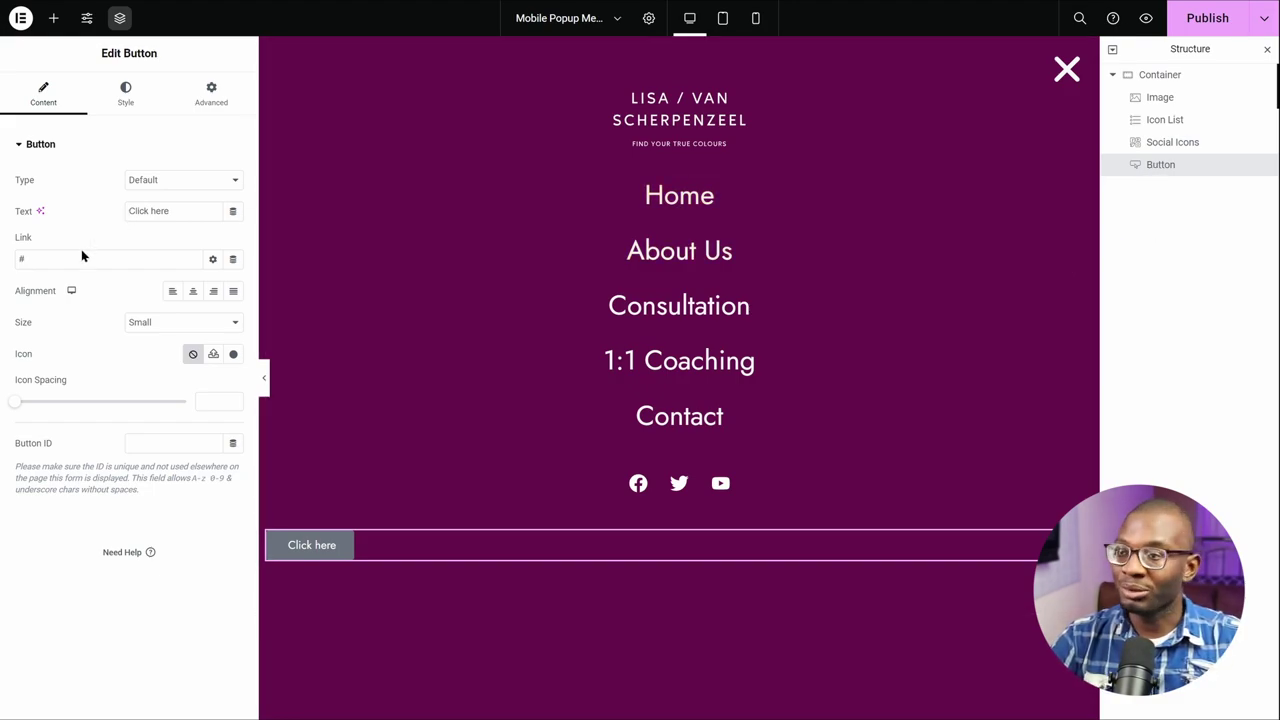
Set the button's text to "menu close" and its link to the dynamic Popup action Close Popup
{"action": "triple_click", "coordinate": [165, 210]}
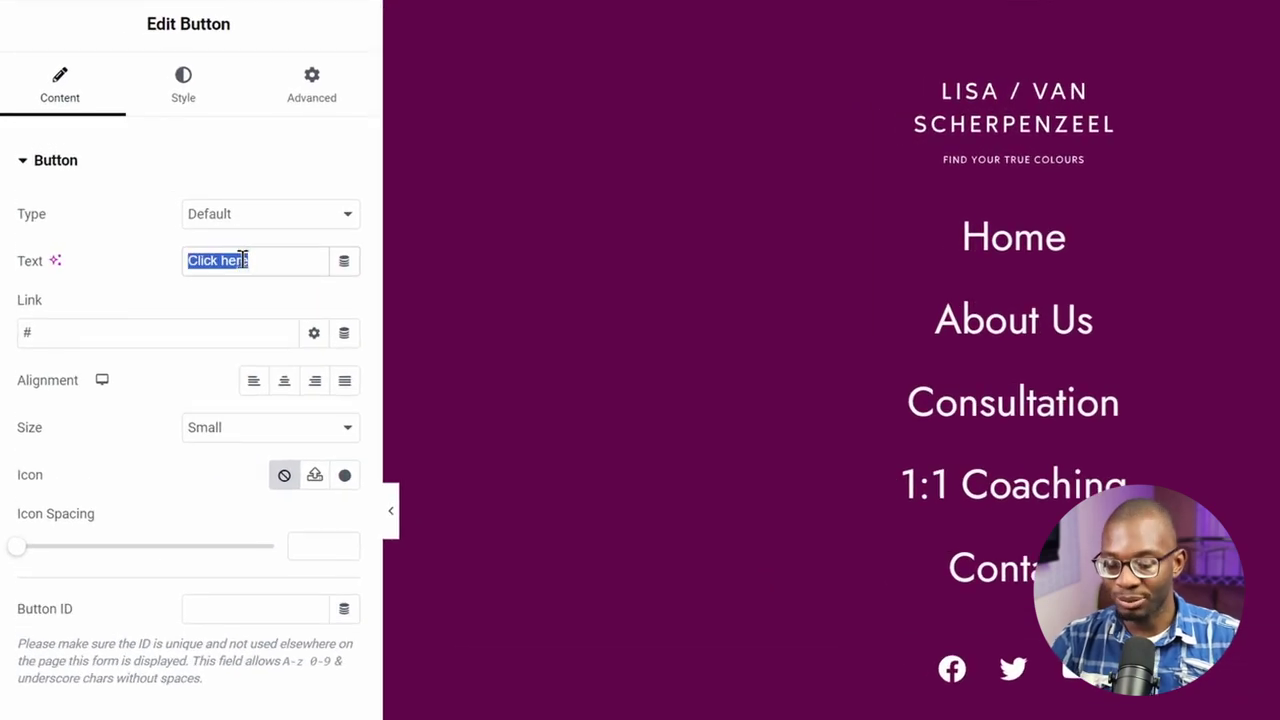
{"action": "type", "text": "menu close"}
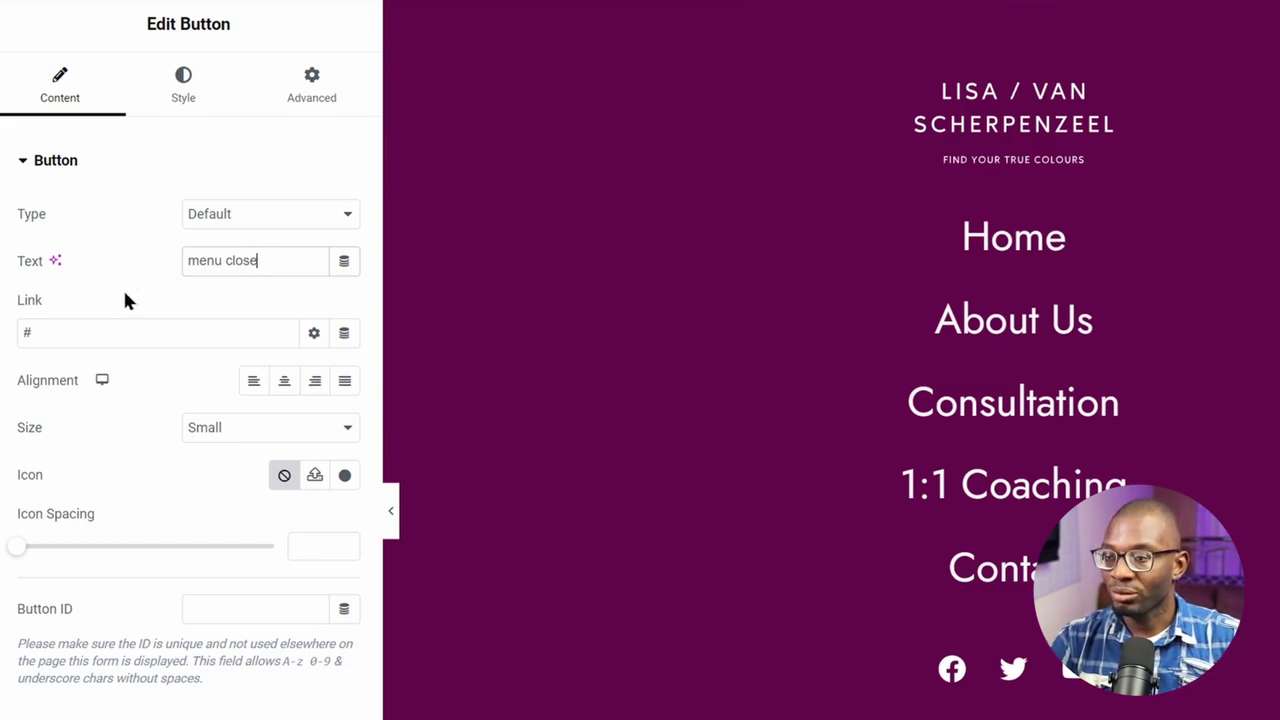
{"action": "left_click", "coordinate": [344, 334]}
{"action": "scroll", "coordinate": [254, 512], "scroll_direction": "down", "scroll_amount": 2}
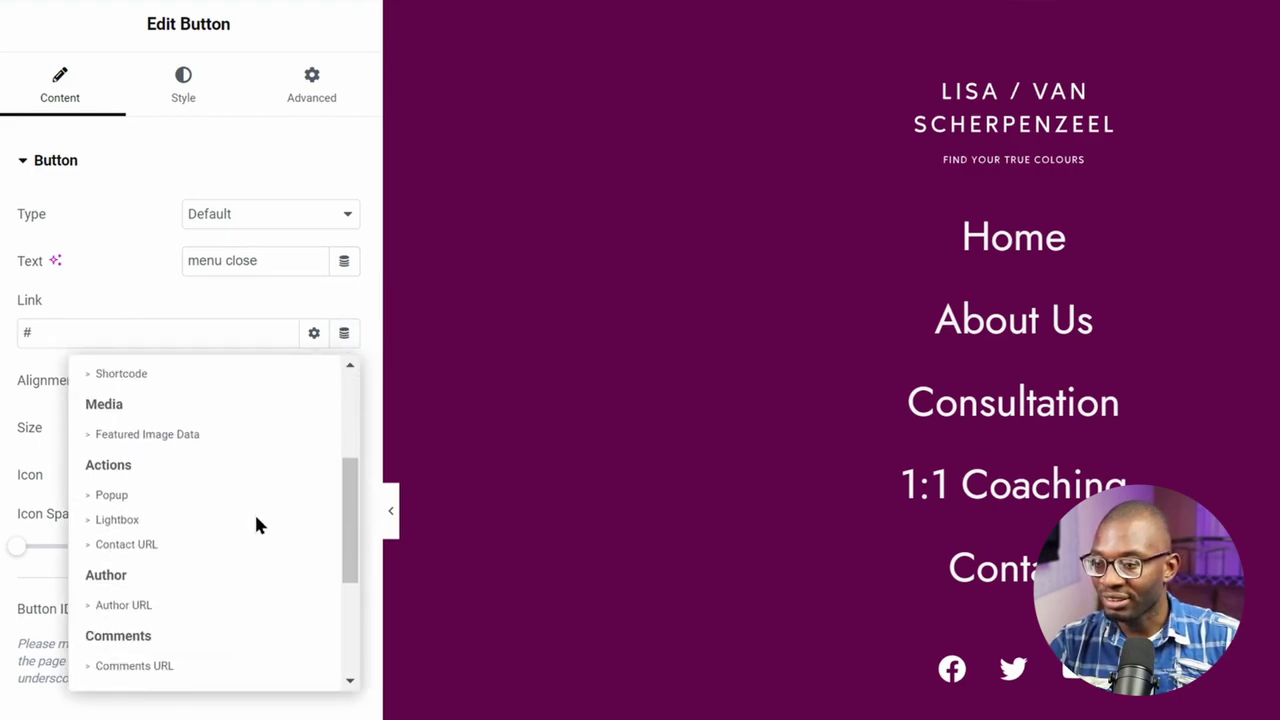
{"action": "scroll", "coordinate": [257, 520], "scroll_direction": "up", "scroll_amount": 1}
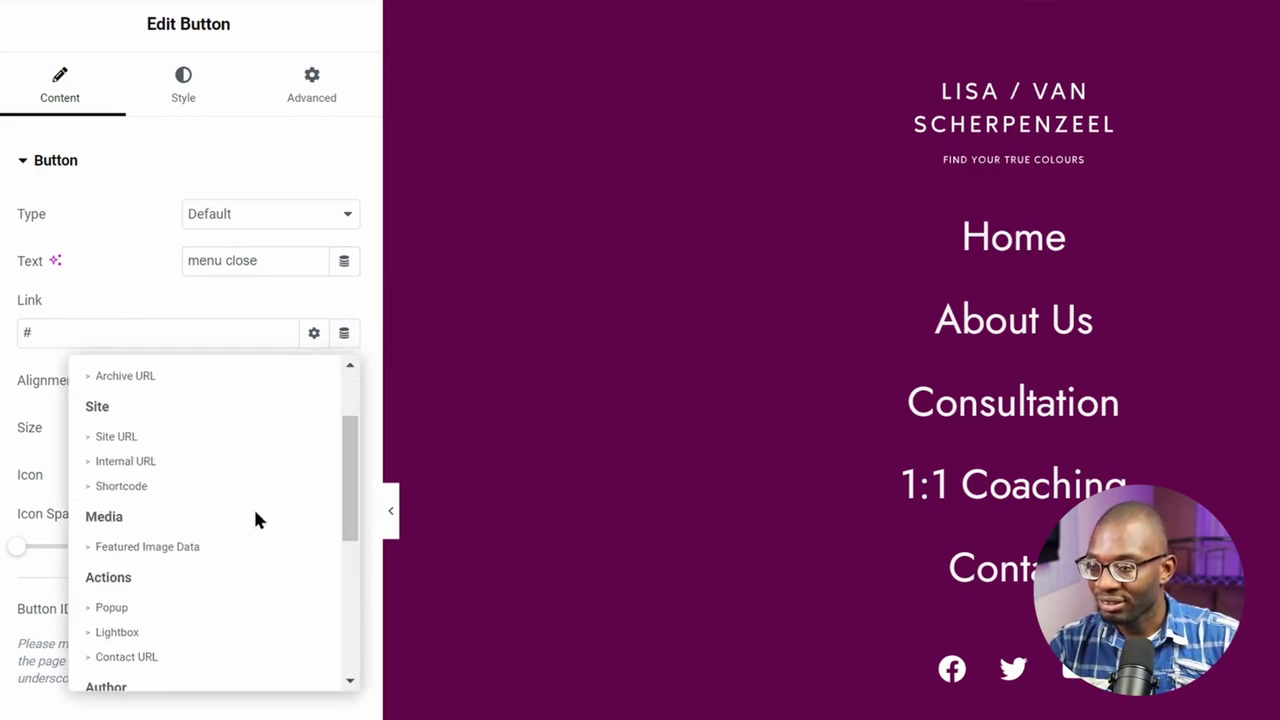
{"action": "left_click", "coordinate": [164, 609]}
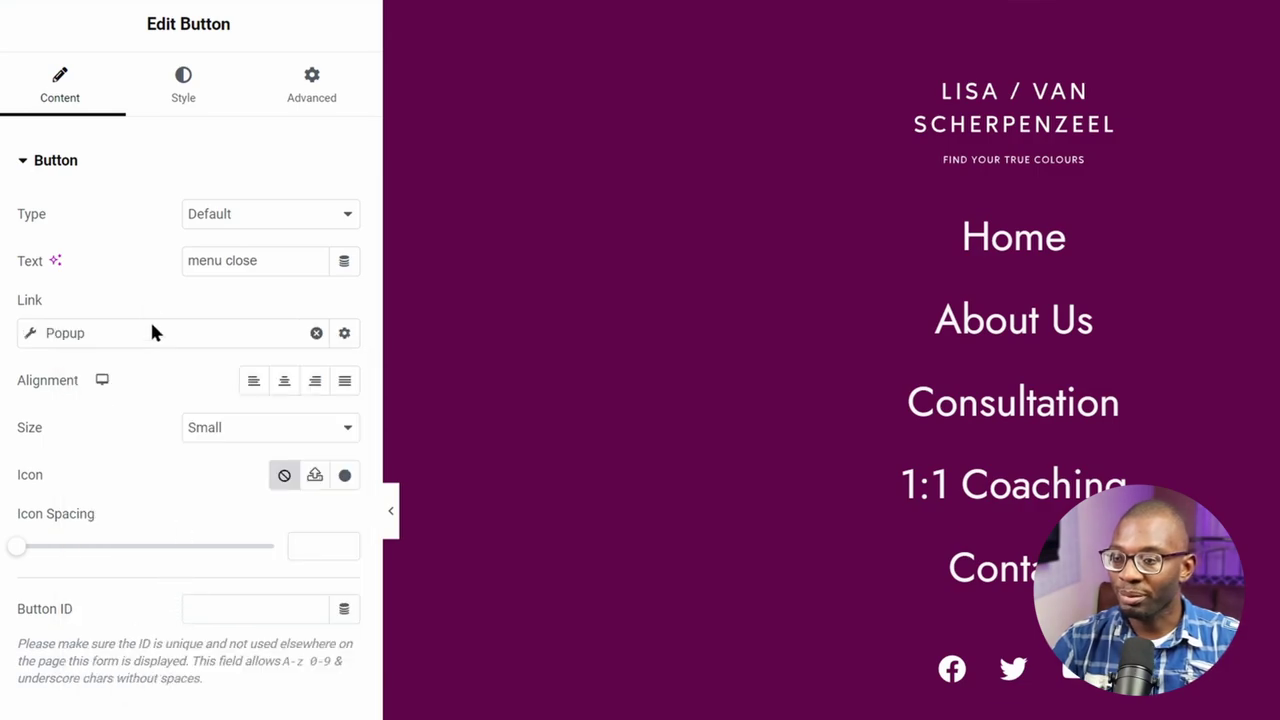
{"action": "left_click", "coordinate": [30, 336]}
{"action": "left_click", "coordinate": [200, 434]}
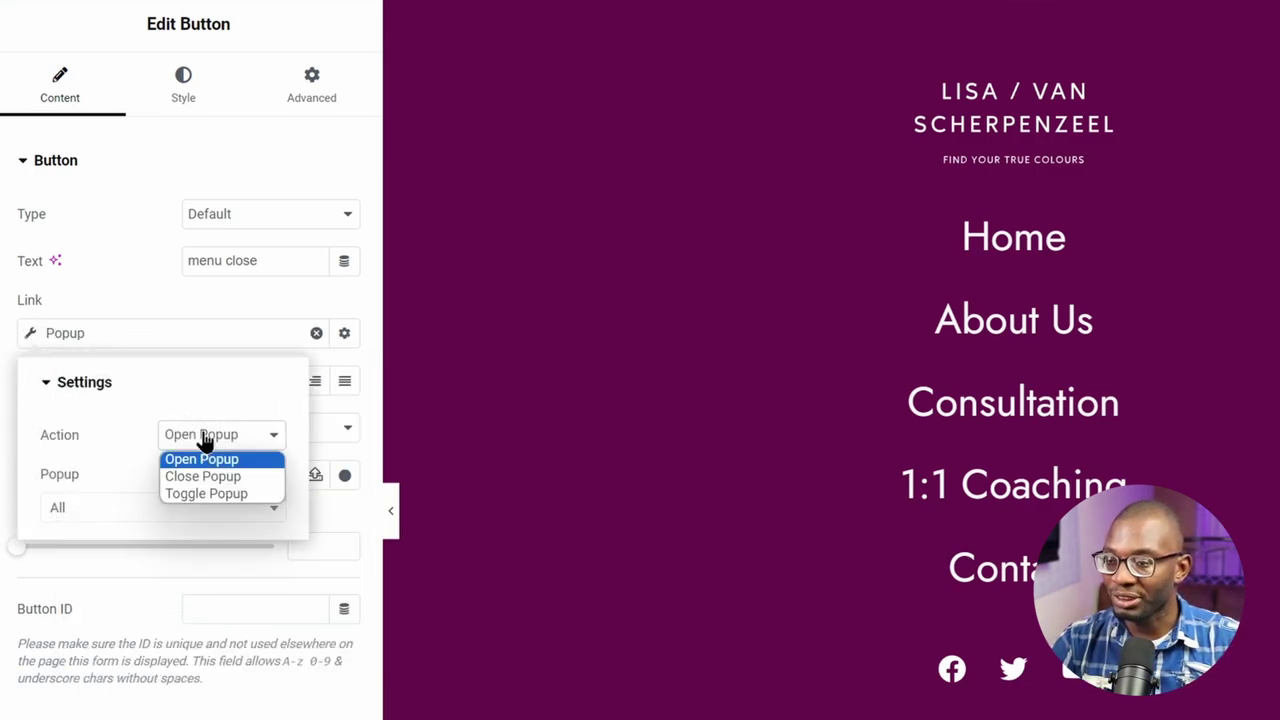
{"action": "left_click", "coordinate": [251, 480]}
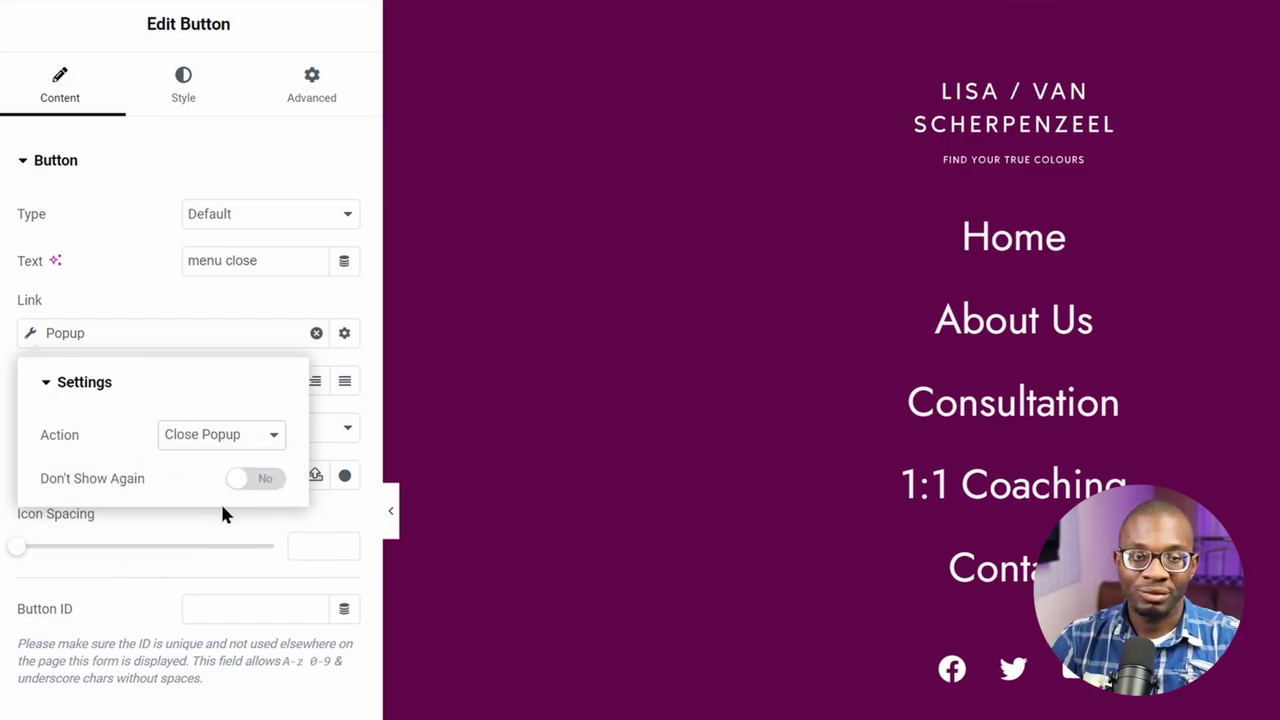
{"action": "left_click", "coordinate": [140, 305]}
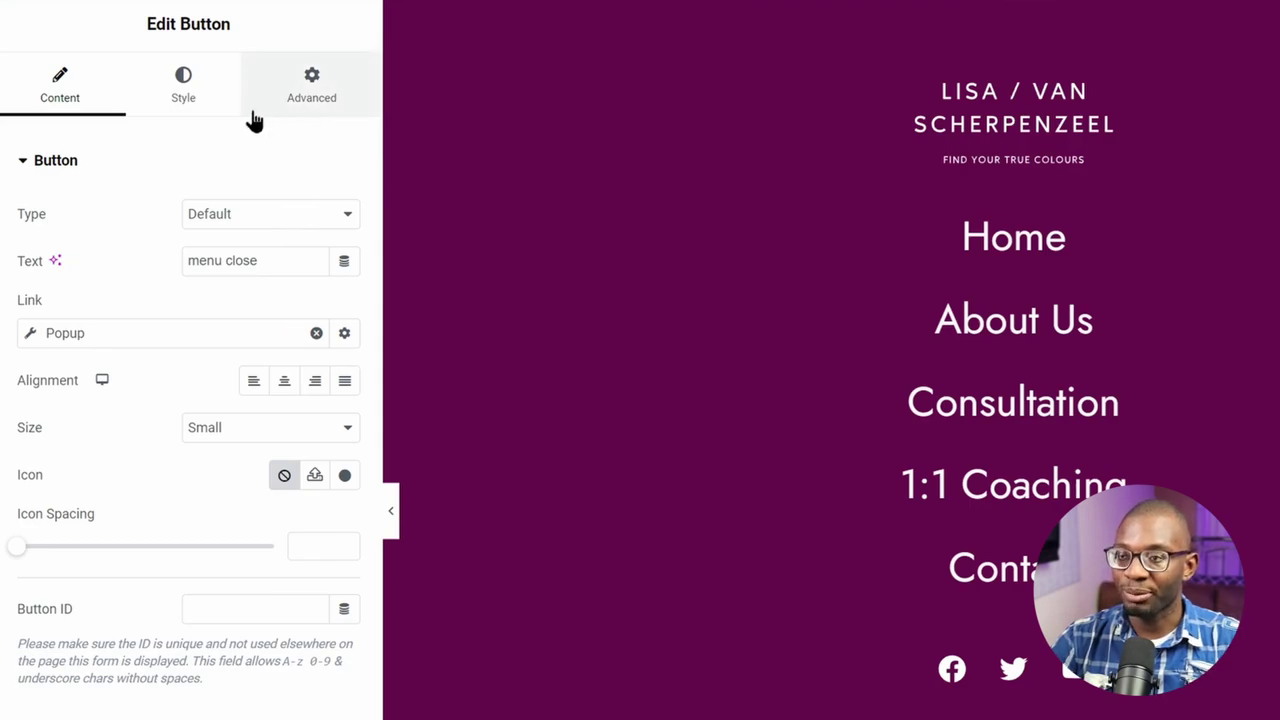
Give the "menu close" button the CSS class dd-visually-hidden
{"action": "left_click", "coordinate": [300, 108]}
{"action": "scroll", "coordinate": [191, 394], "scroll_direction": "down", "scroll_amount": 3}
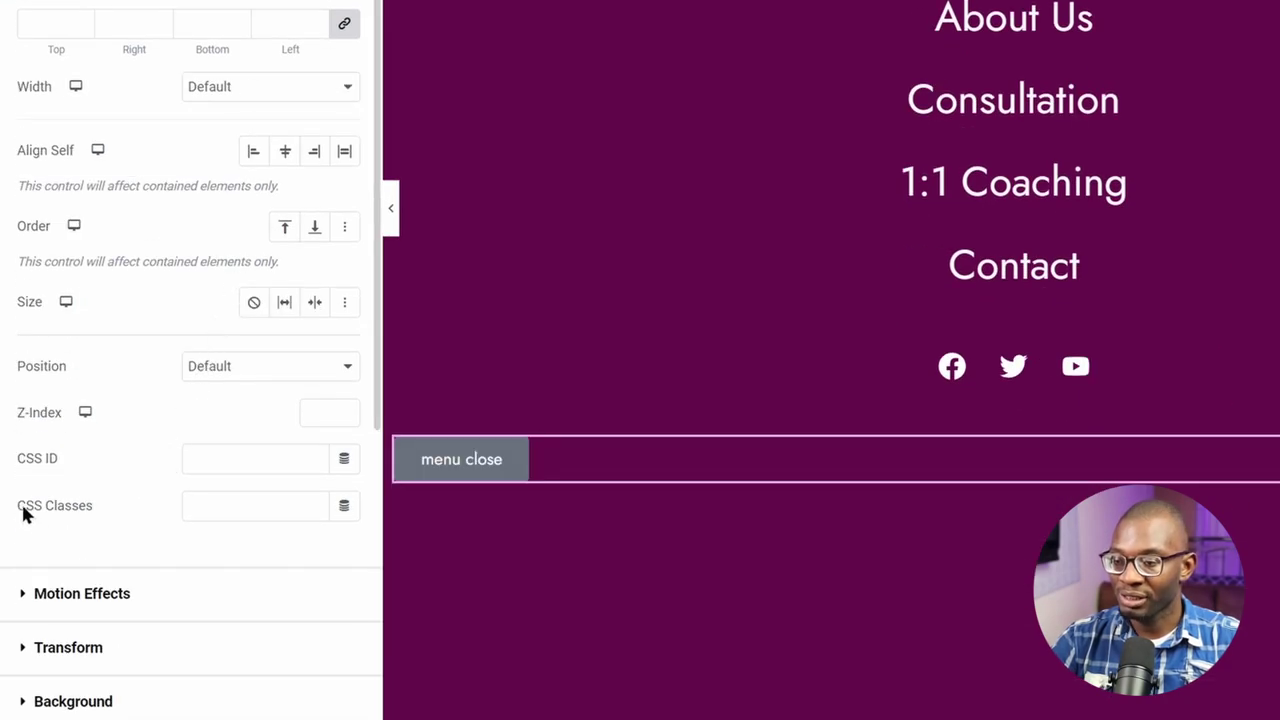
{"action": "left_click", "coordinate": [240, 506]}
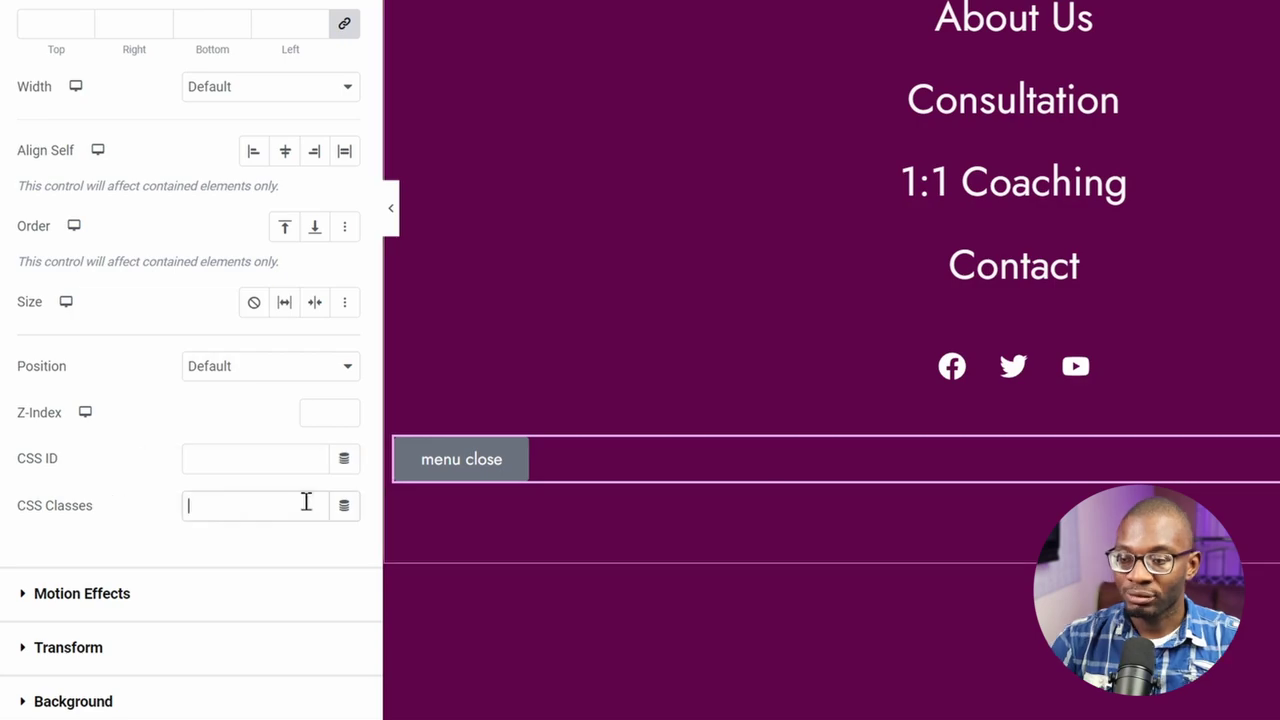
{"action": "type", "text": "dd-visually-hidden"}
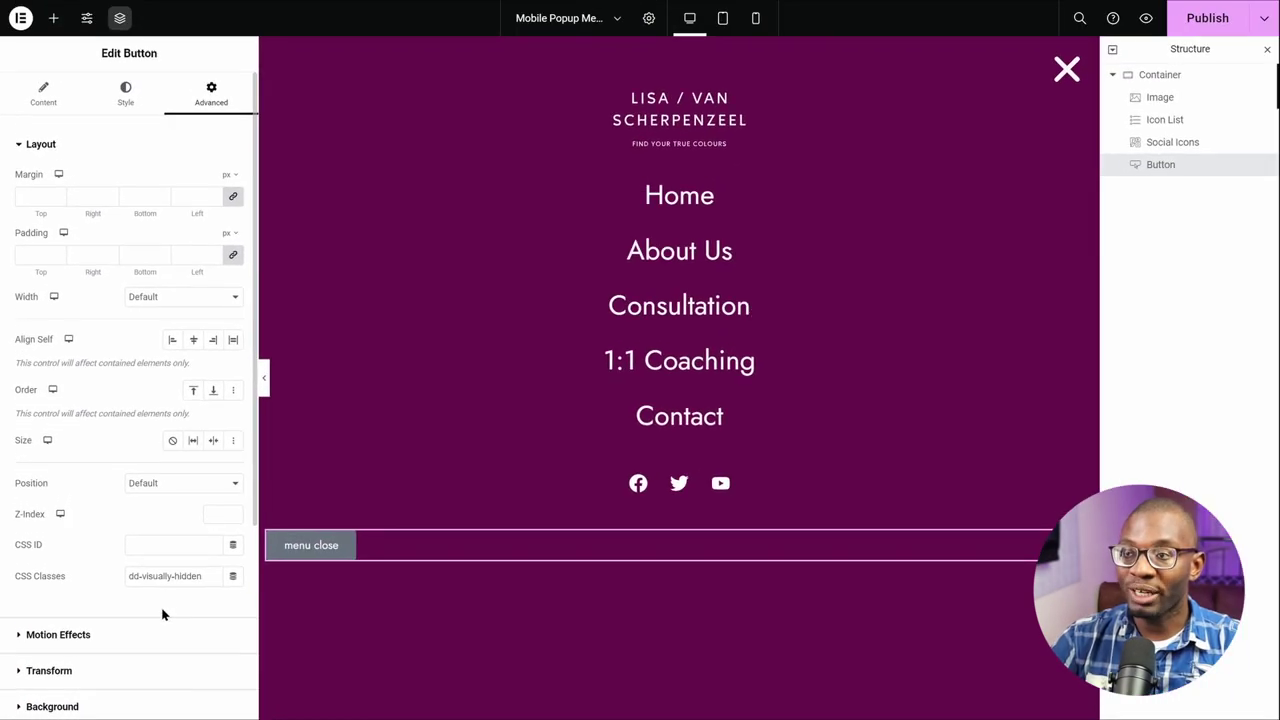
Give the "menu close" button's link the custom attributes id|dd-popup__fake-item, role|button, tab-index|-1, and publish the popup without display conditions
{"action": "left_click", "coordinate": [44, 92]}
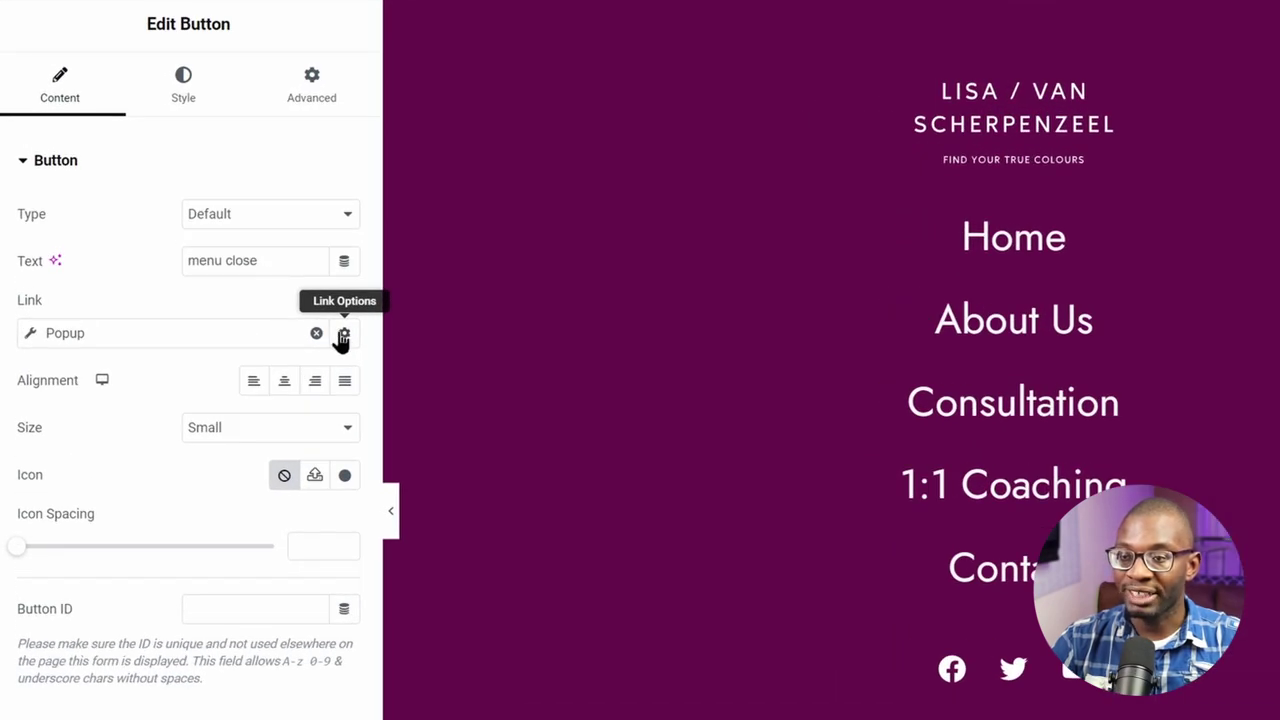
{"action": "left_click", "coordinate": [343, 336]}
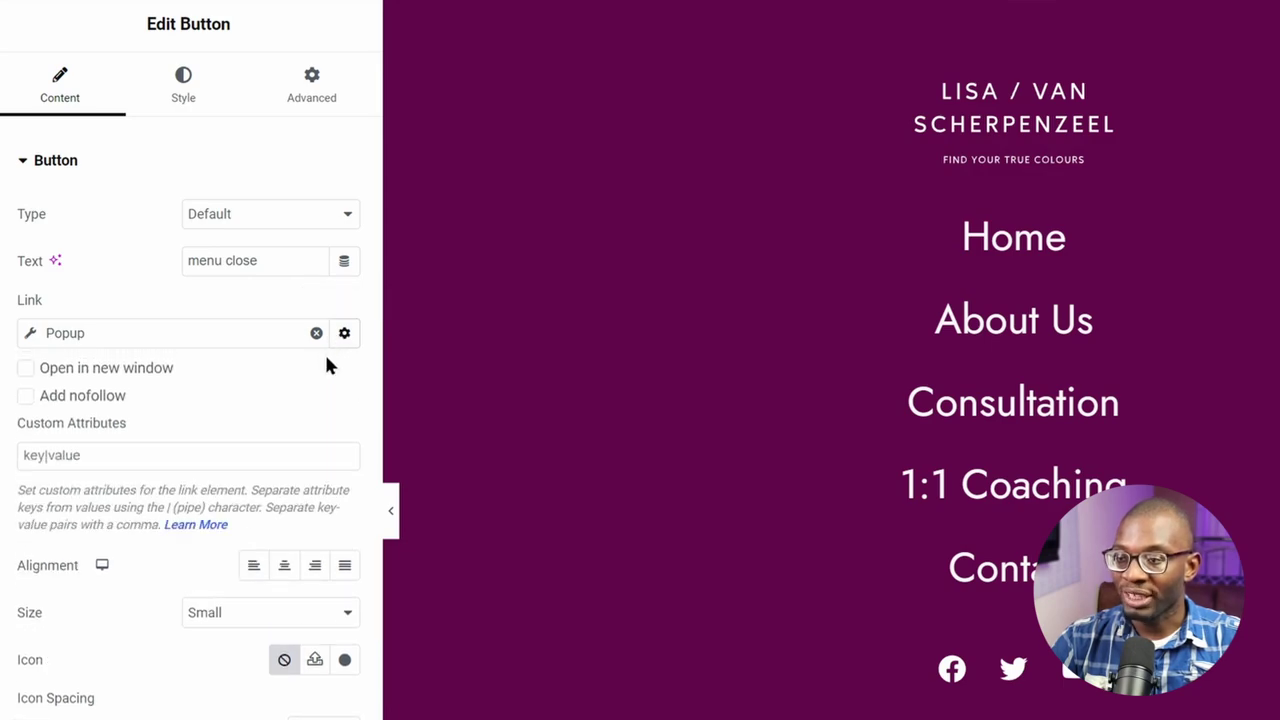
{"action": "left_click", "coordinate": [165, 457]}
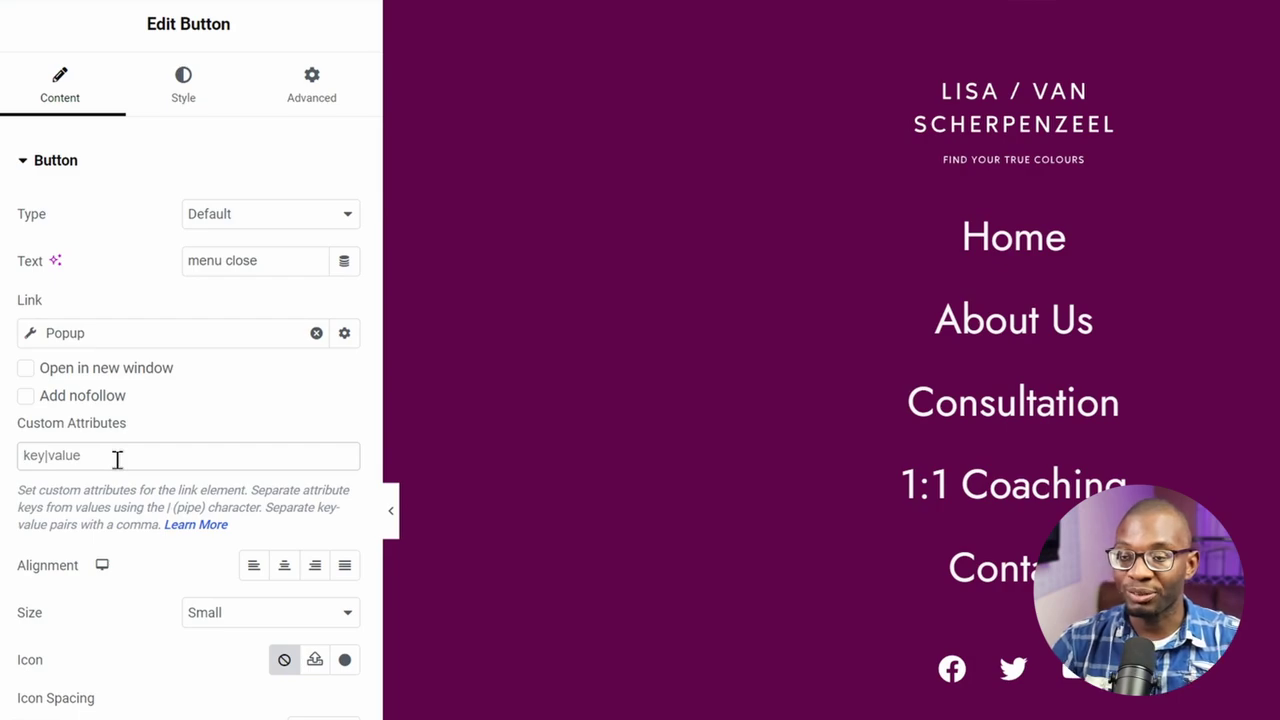
{"action": "type", "text": "id|dd-popup__fake-item, role|button, tab-index|-1"}
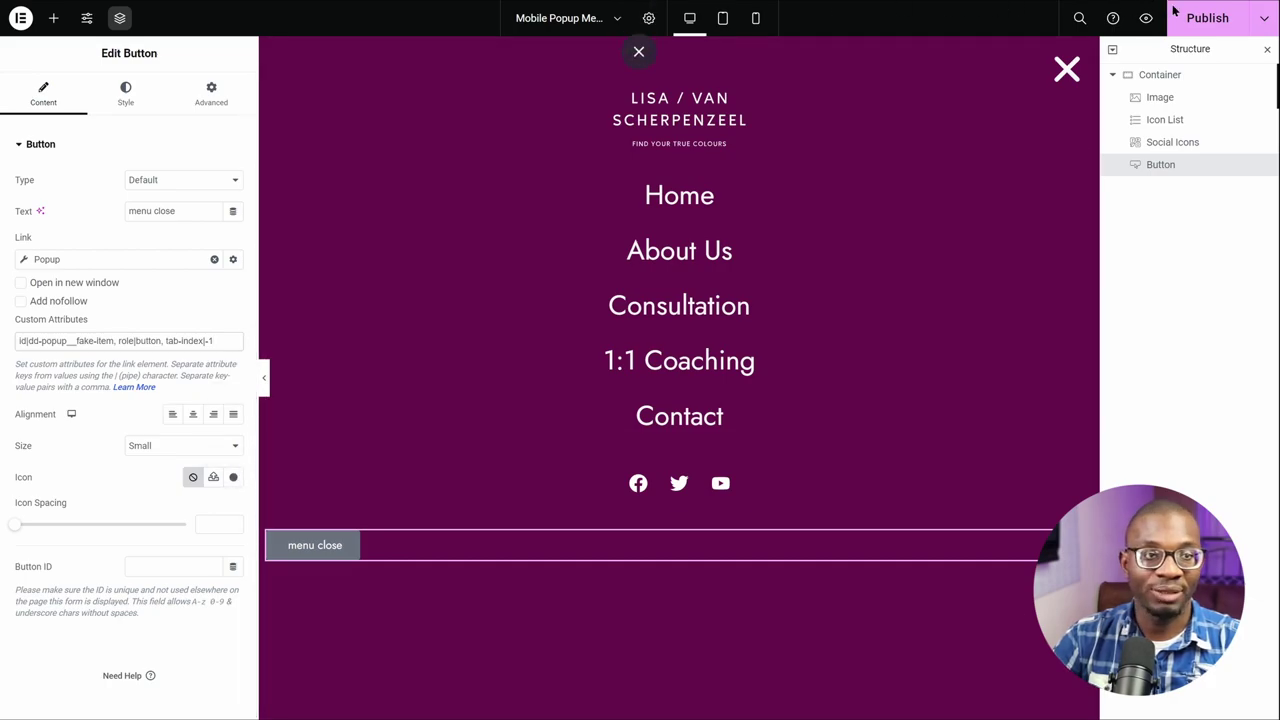
{"action": "left_click", "coordinate": [1208, 18]}
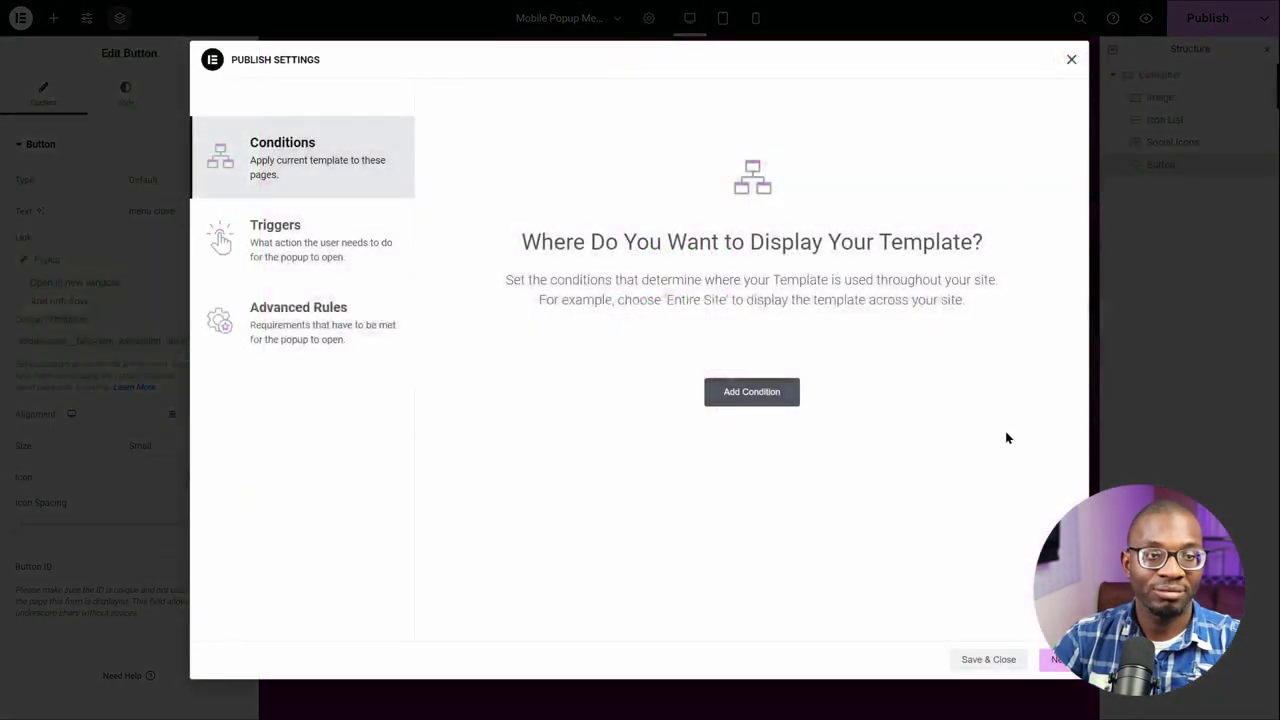
{"action": "left_click", "coordinate": [998, 662]}
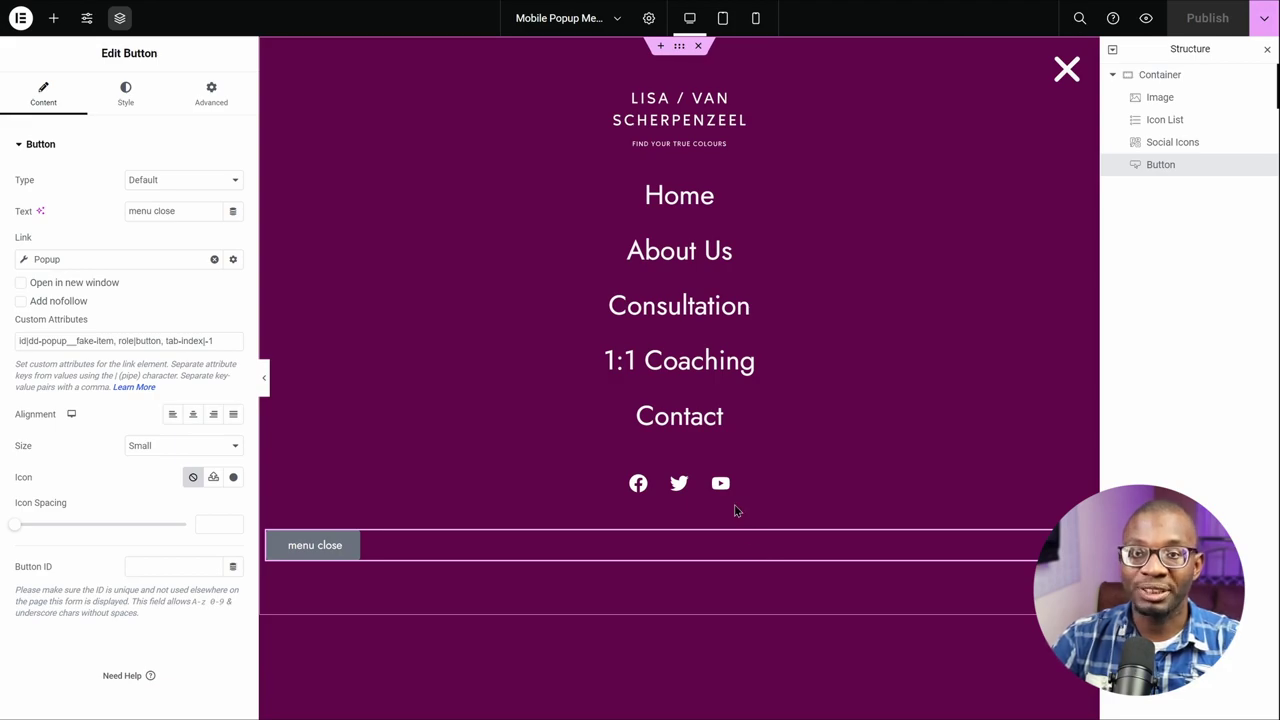
Add the CSS classes dd-popup-menu and dd-focus--none to the popup itself in its advanced settings and publish the popup
{"action": "left_click", "coordinate": [649, 19]}
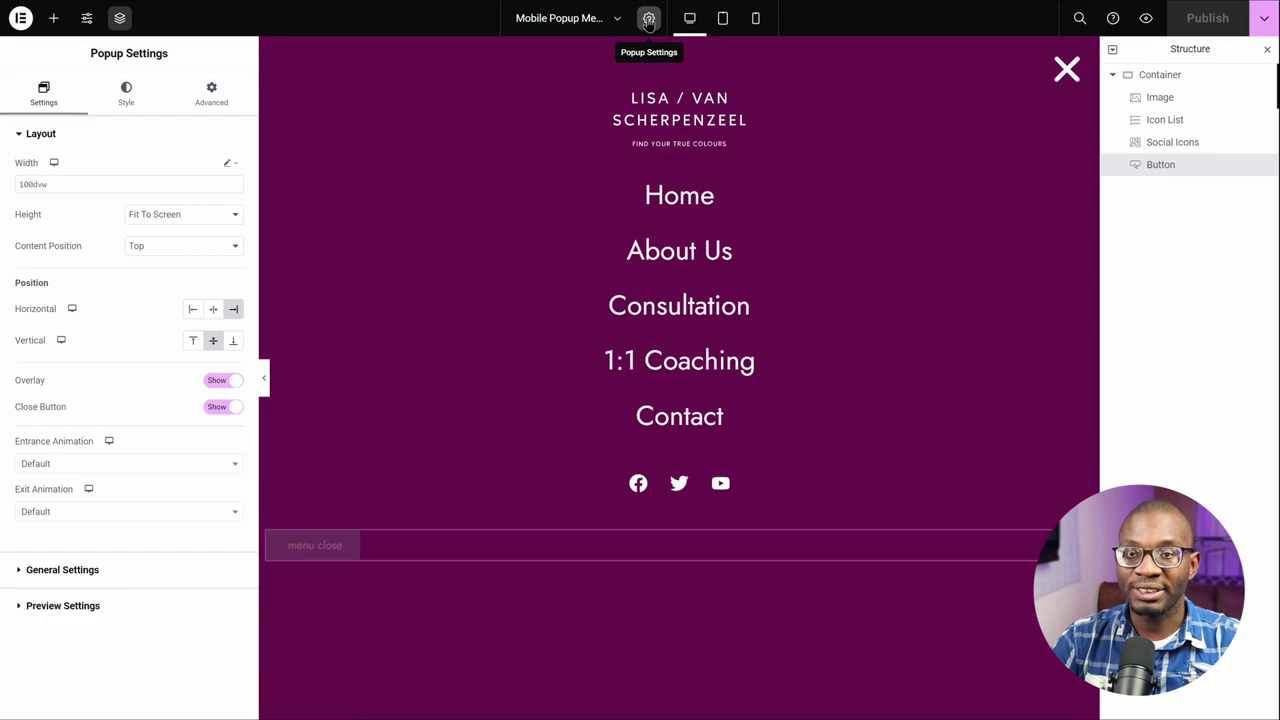
{"action": "left_click", "coordinate": [213, 103]}
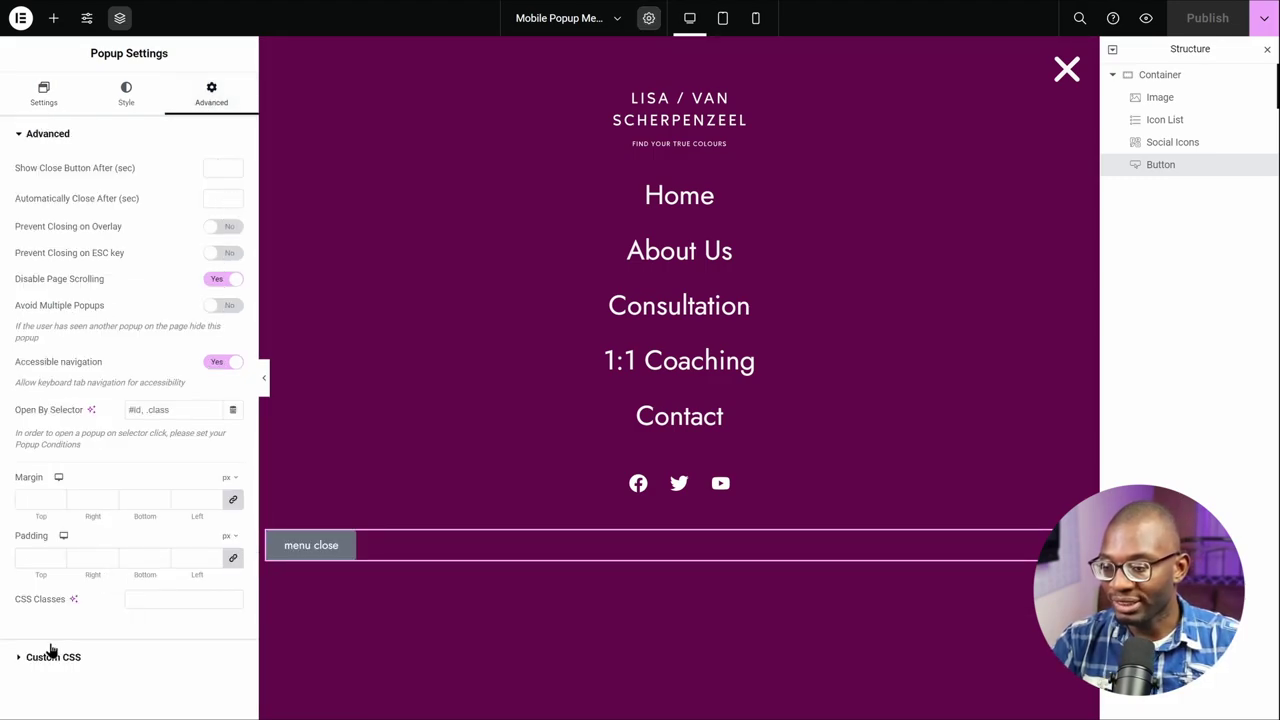
{"action": "left_click", "coordinate": [181, 599]}
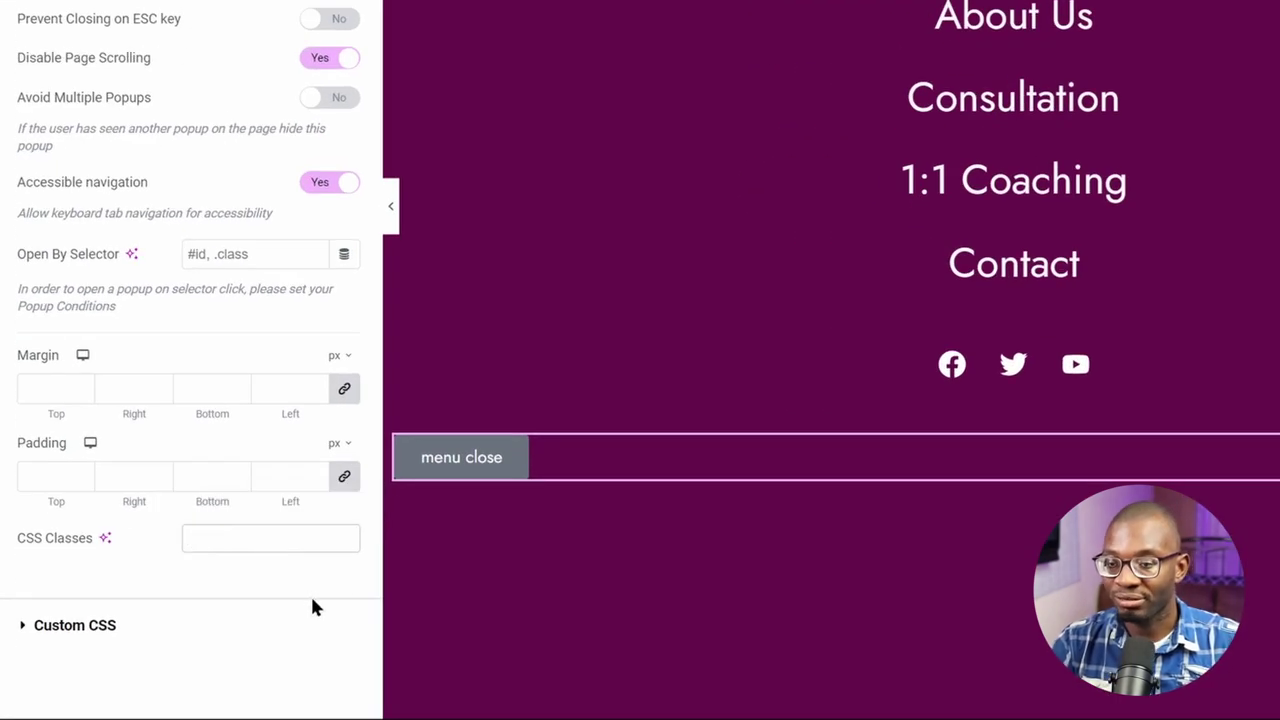
{"action": "type", "text": "popup-menu dd-focus--none"}
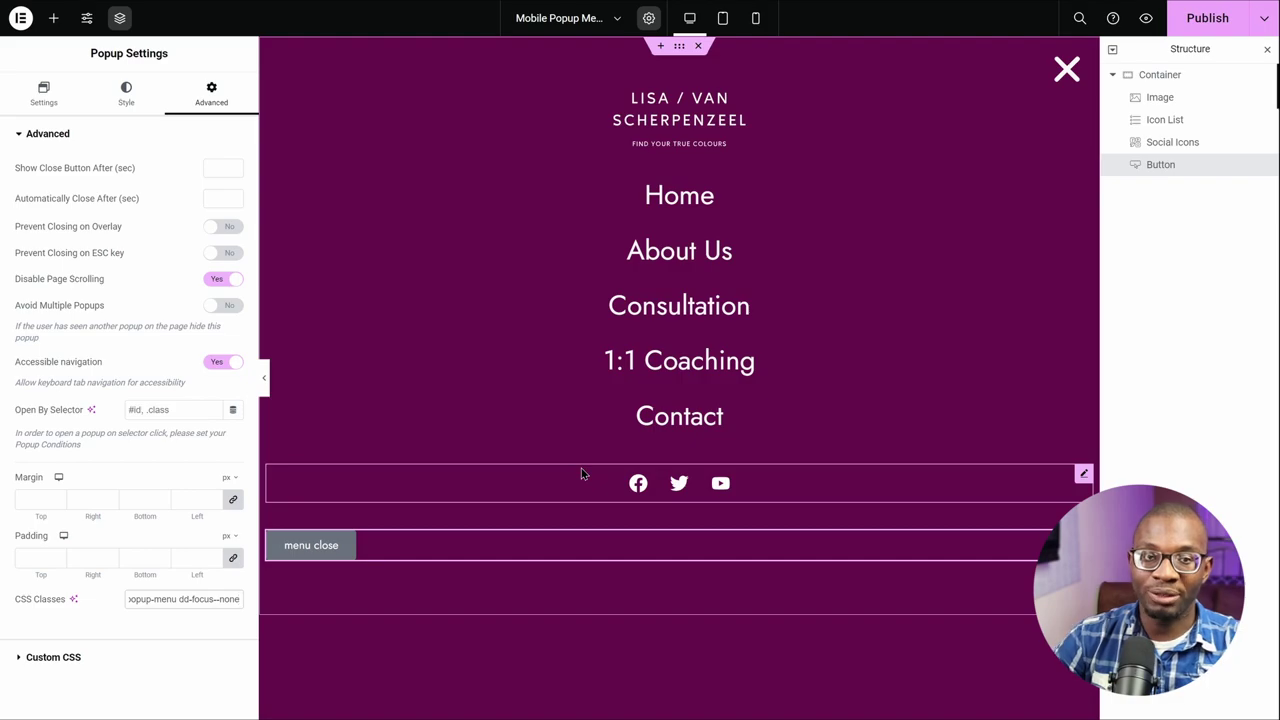
{"action": "left_click", "coordinate": [1183, 24]}
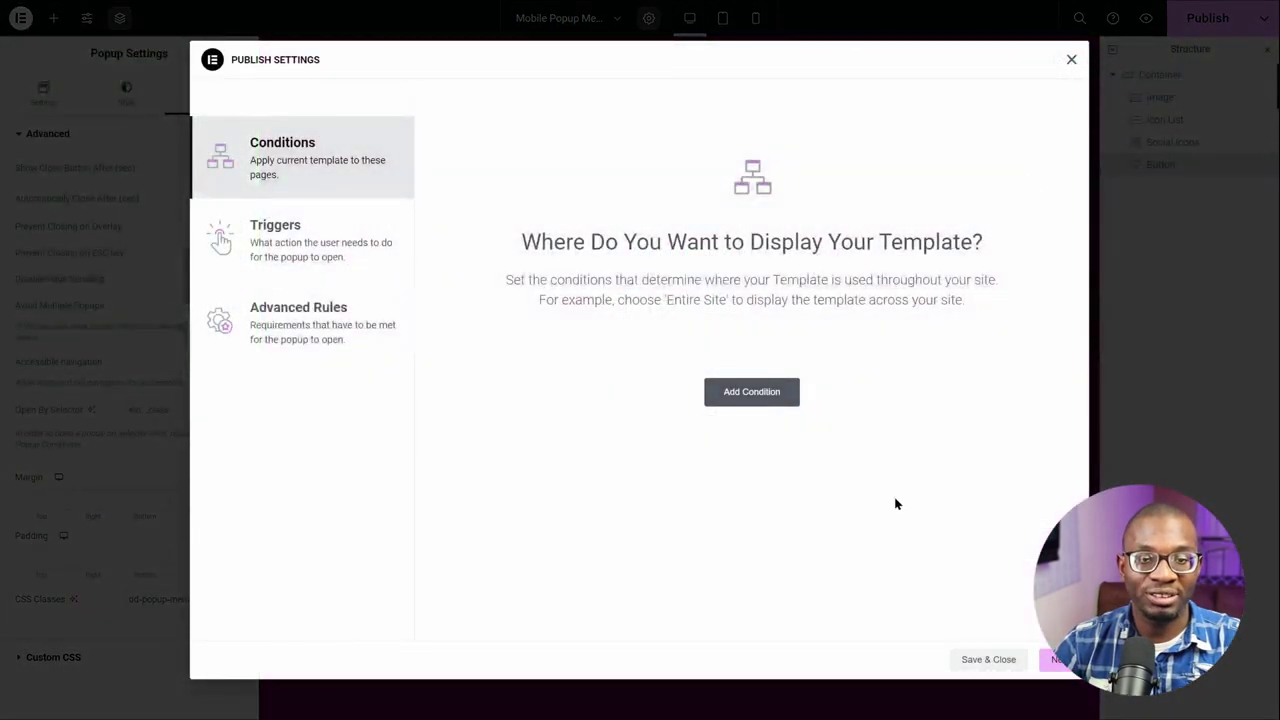
{"action": "left_click", "coordinate": [1000, 666]}
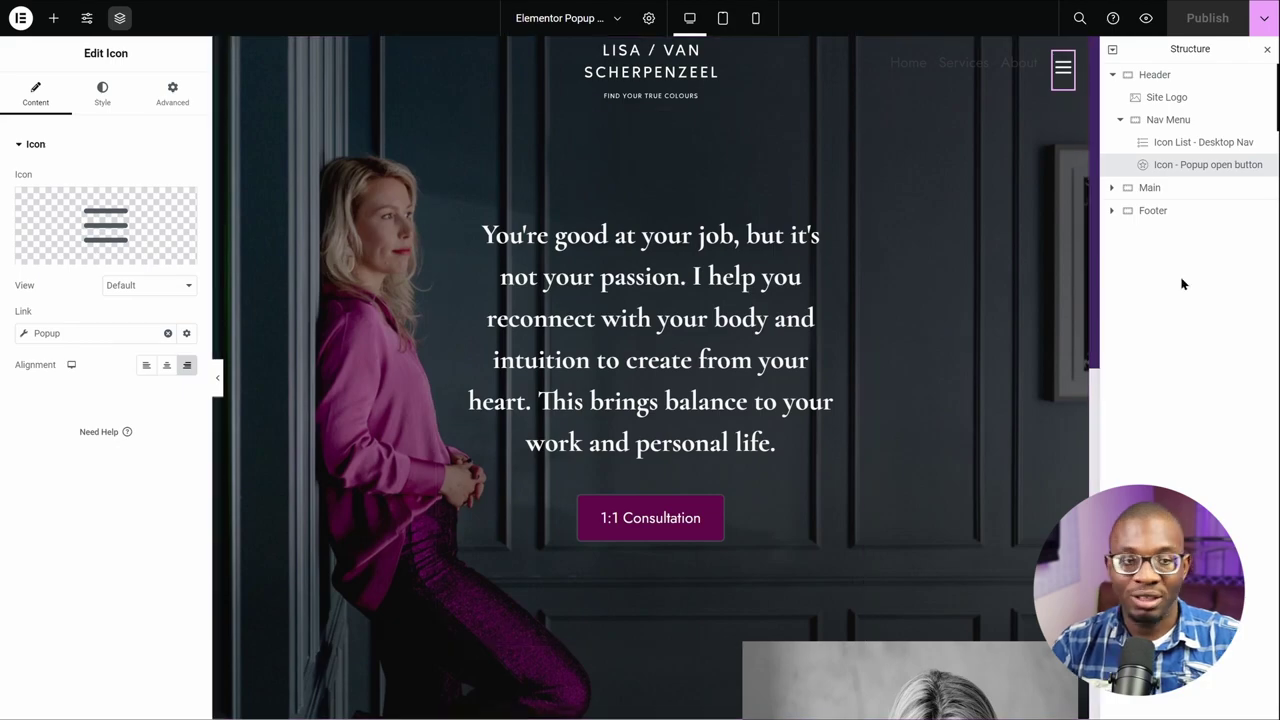
Switch to the page editor and add an HTML widget in a new container below the footer
{"action": "left_click", "coordinate": [55, 20]}
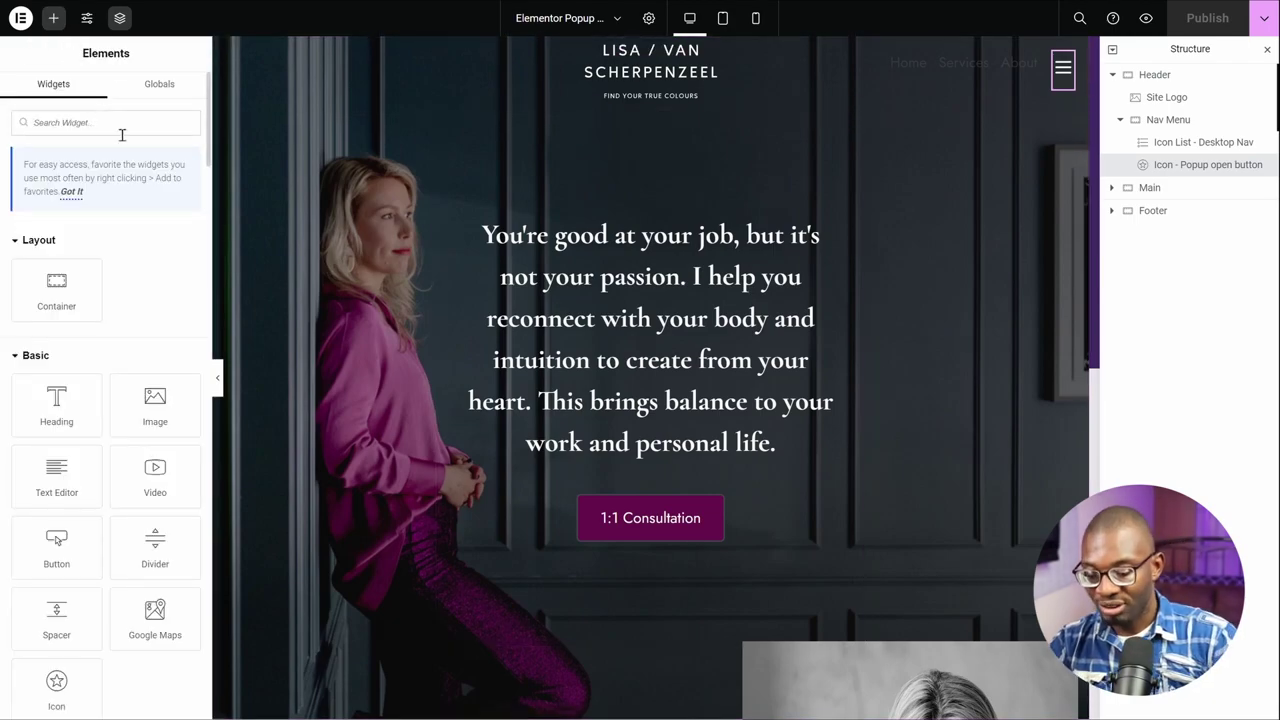
{"action": "type", "text": "HTML"}
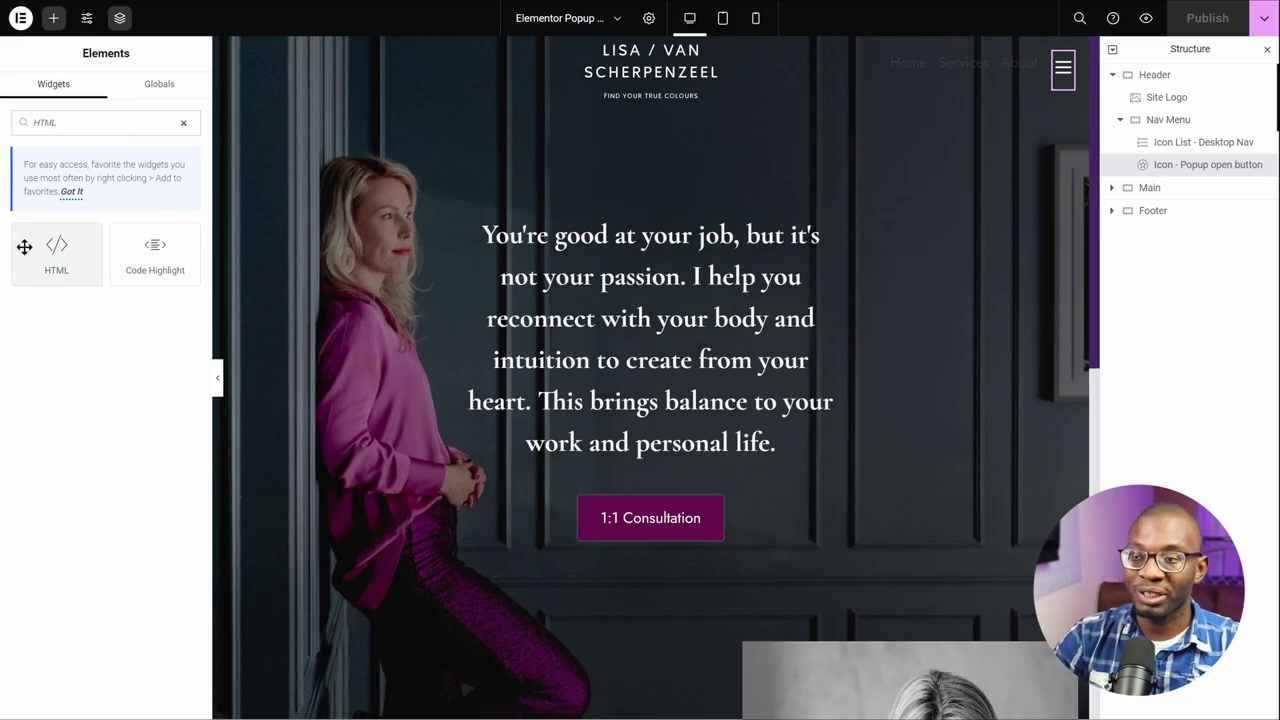
{"action": "left_click", "coordinate": [57, 246]}
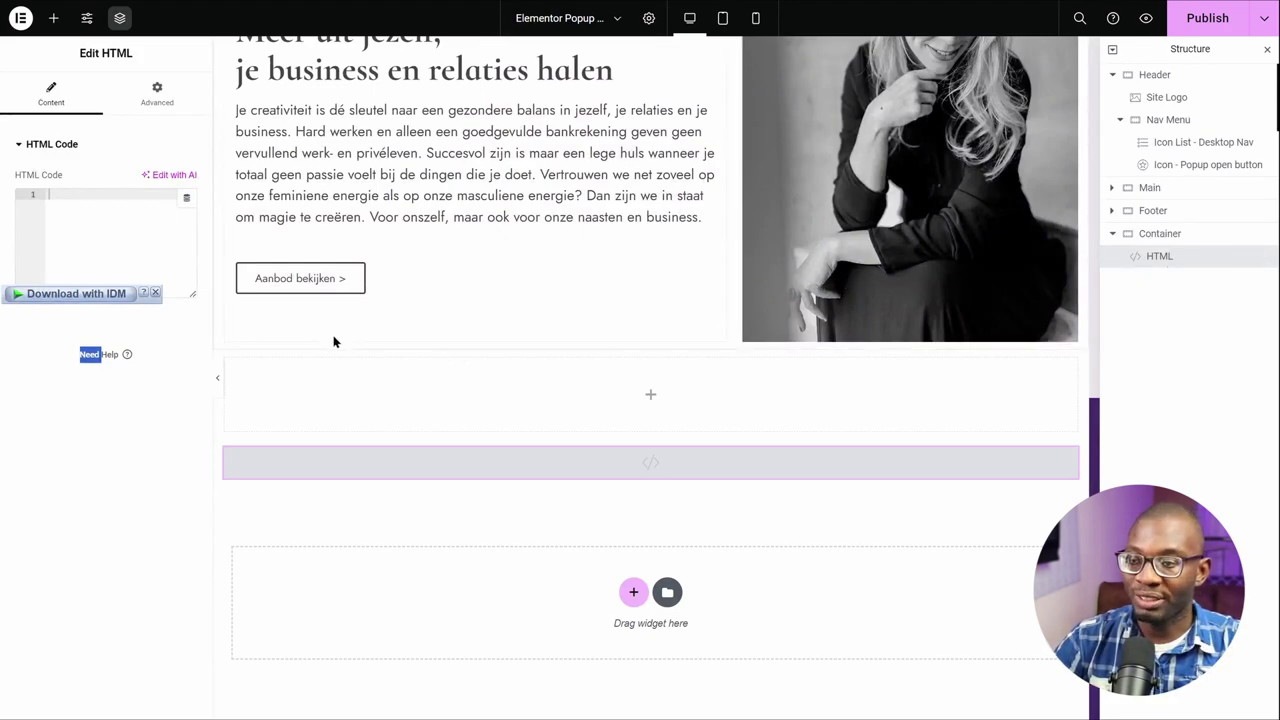
Enter a popup-show jQuery script focusing #dd-popup__fake-item at 0 ms, blurring it at 250, and removing dd-focus--none from .dd-popup-menu at 100; widen the editing panel
{"action": "left_click", "coordinate": [74, 212]}
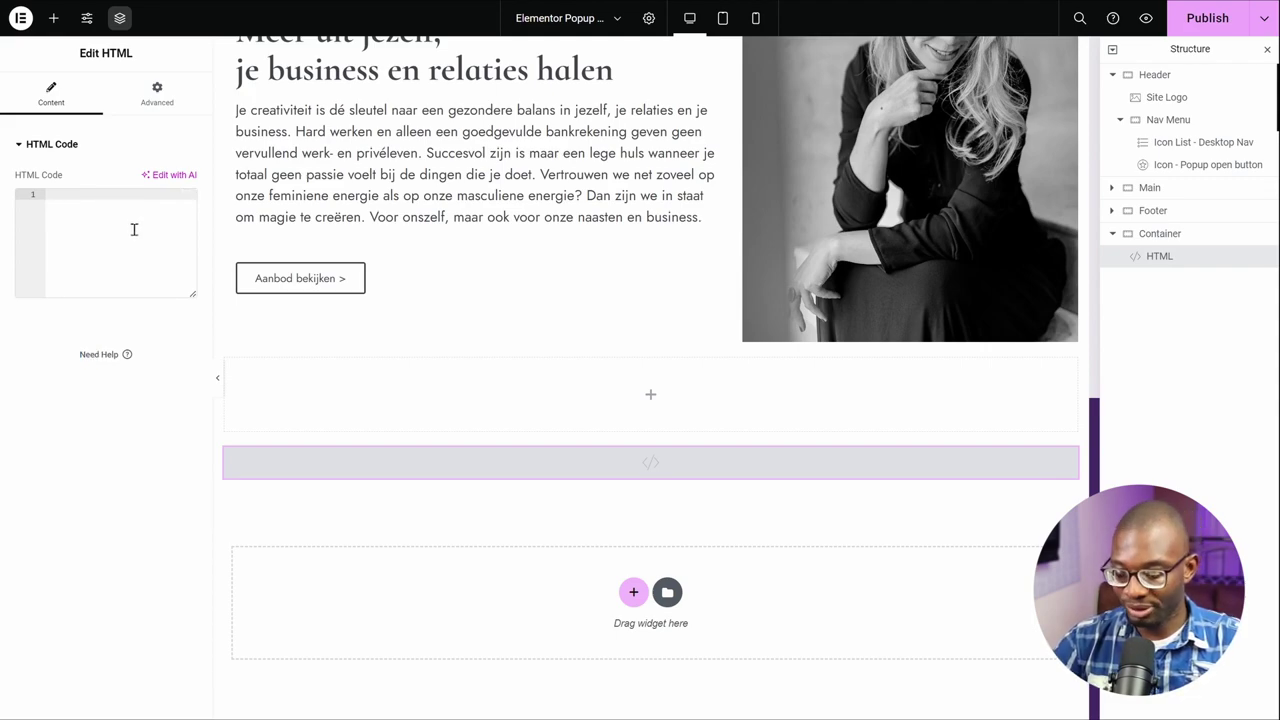
{"action": "type", "text": "<script> jQuery(document).ready(function($) { $(document).on('elementor/popup/show', function() { setTimeout(function() { $('#dd-popup__fake-item').attr('tabindex', '0').focus(); }, 0); setTimeout(function() { $('#dd-popup__fake-item').blur().attr('tabindex', '-1'); }, 250); }); $(document).on('elementor/popup/show', function() { setTimeout(function() { $('.dd-popup-menu').removeClass('dd-focus--none'); }, 100); }); }); </script>"}
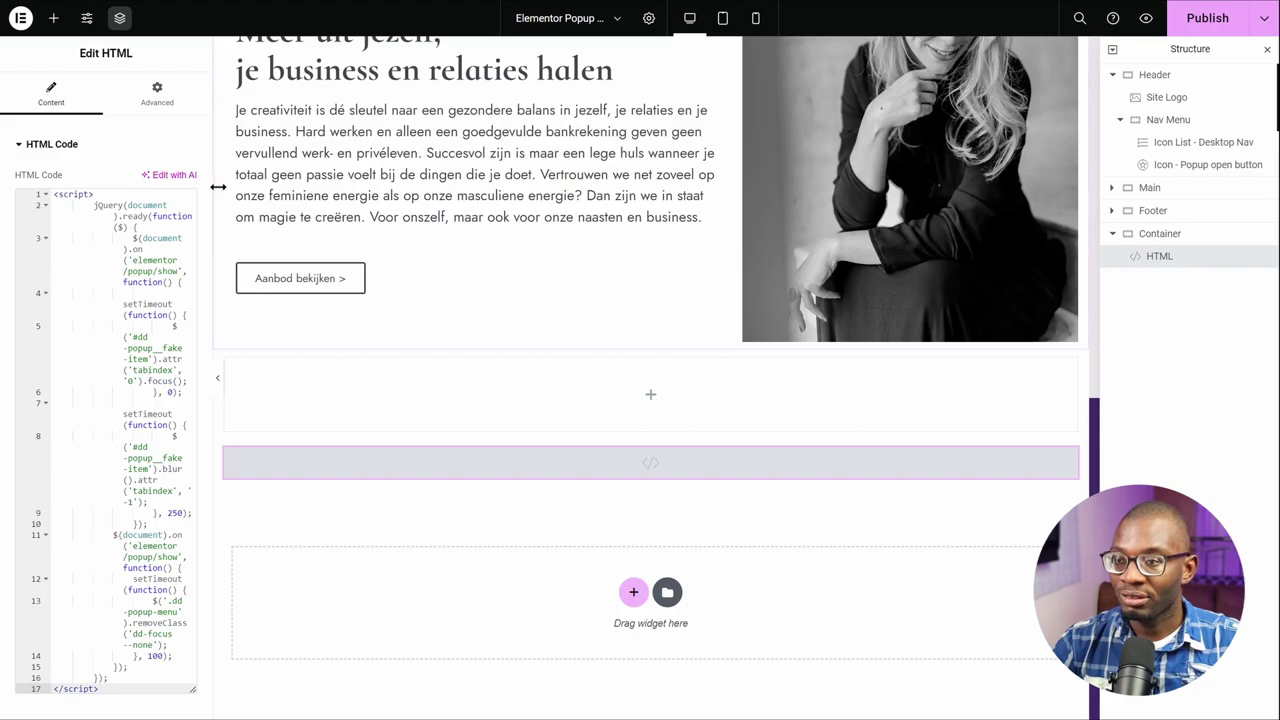
{"action": "left_click_drag", "start_coordinate": [214, 180], "coordinate": [380, 188]}
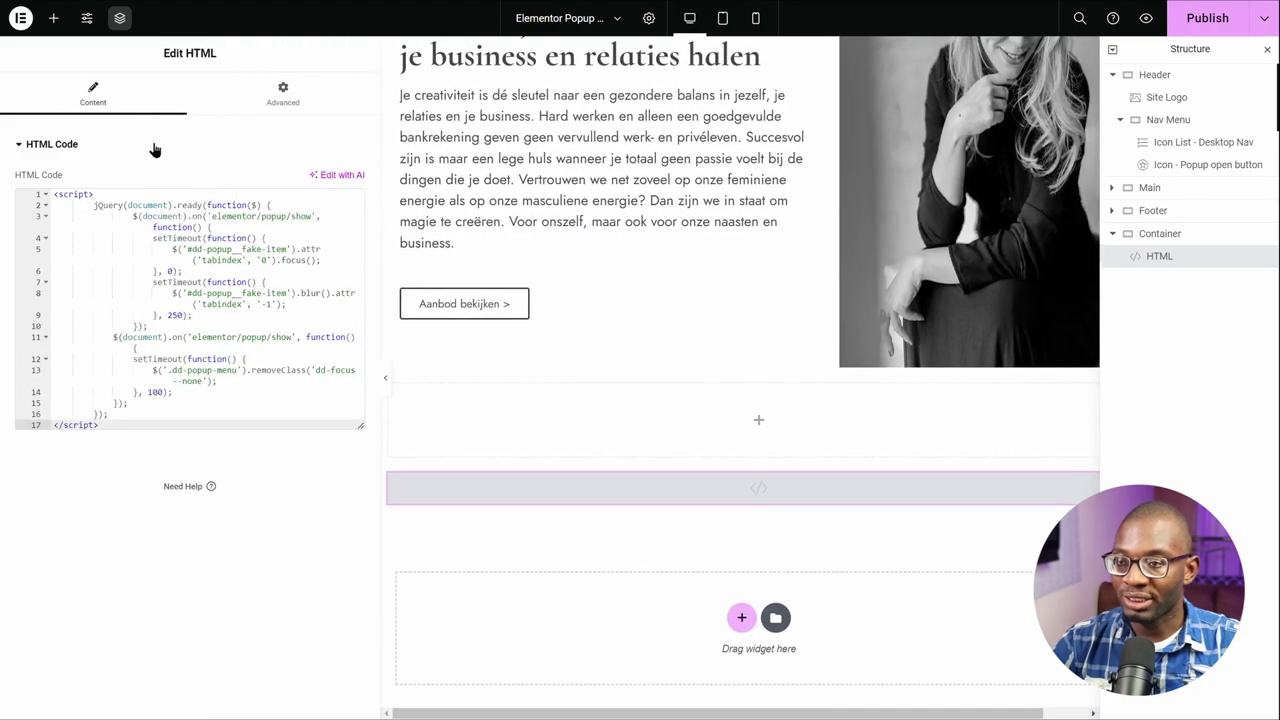
Add custom CSS to the HTML widget that clips .dd-visually-hidden to 1px and removes link outlines inside .dd-focus--none, and publish the page
{"action": "left_click", "coordinate": [278, 100]}
{"action": "scroll", "coordinate": [200, 290], "scroll_direction": "down", "scroll_amount": 3}
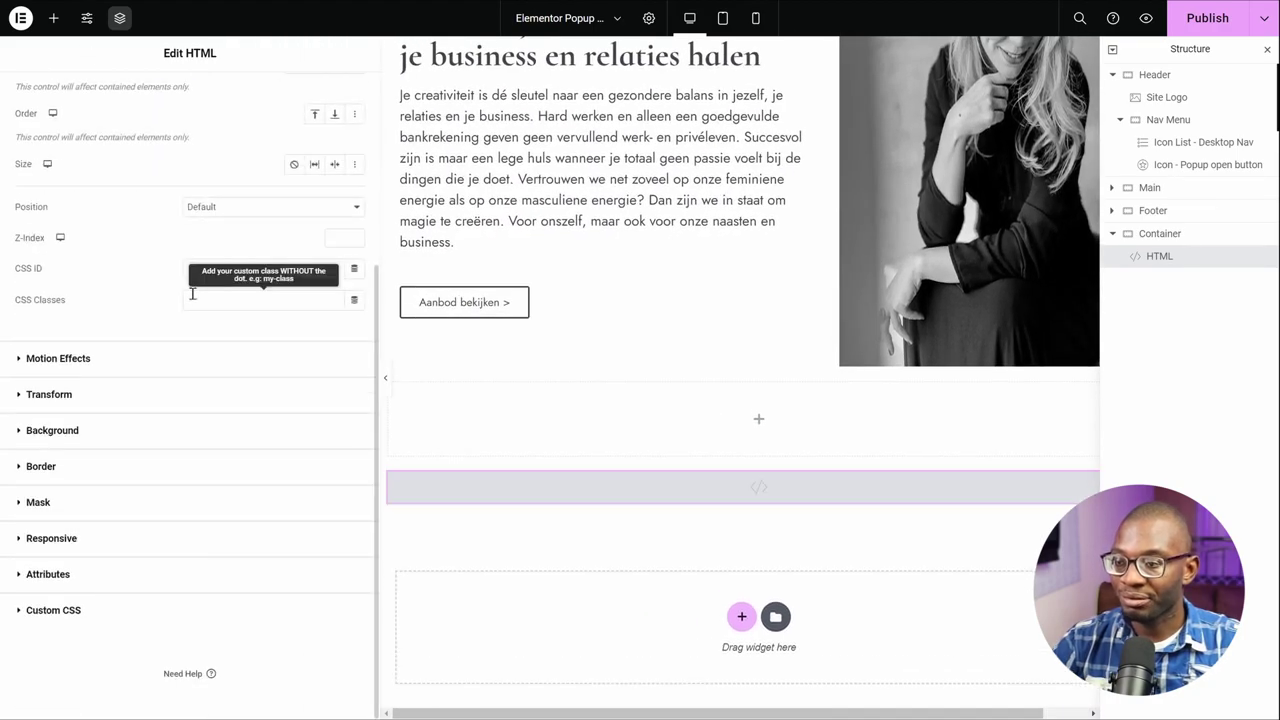
{"action": "left_click", "coordinate": [71, 608]}
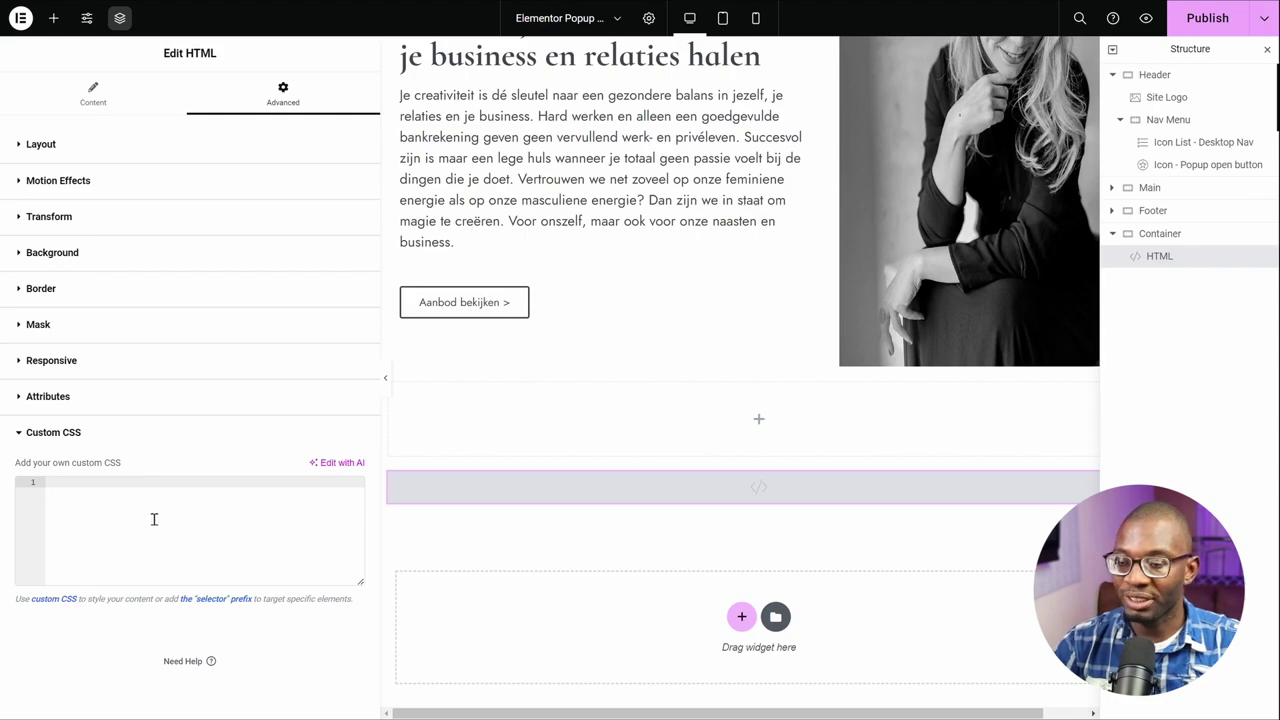
{"action": "type", "text": ".dd-visually-hidden{     clip: rect(0 0 0 0);     clip-path: inset(50%);     height: 1px;     overflow: hidden;     position: absolute;     white-space: nowrap;     width: 1px; }  .dd-focus--none :is(a, a:focus, a:focus-visible){     outline: none !important; }"}
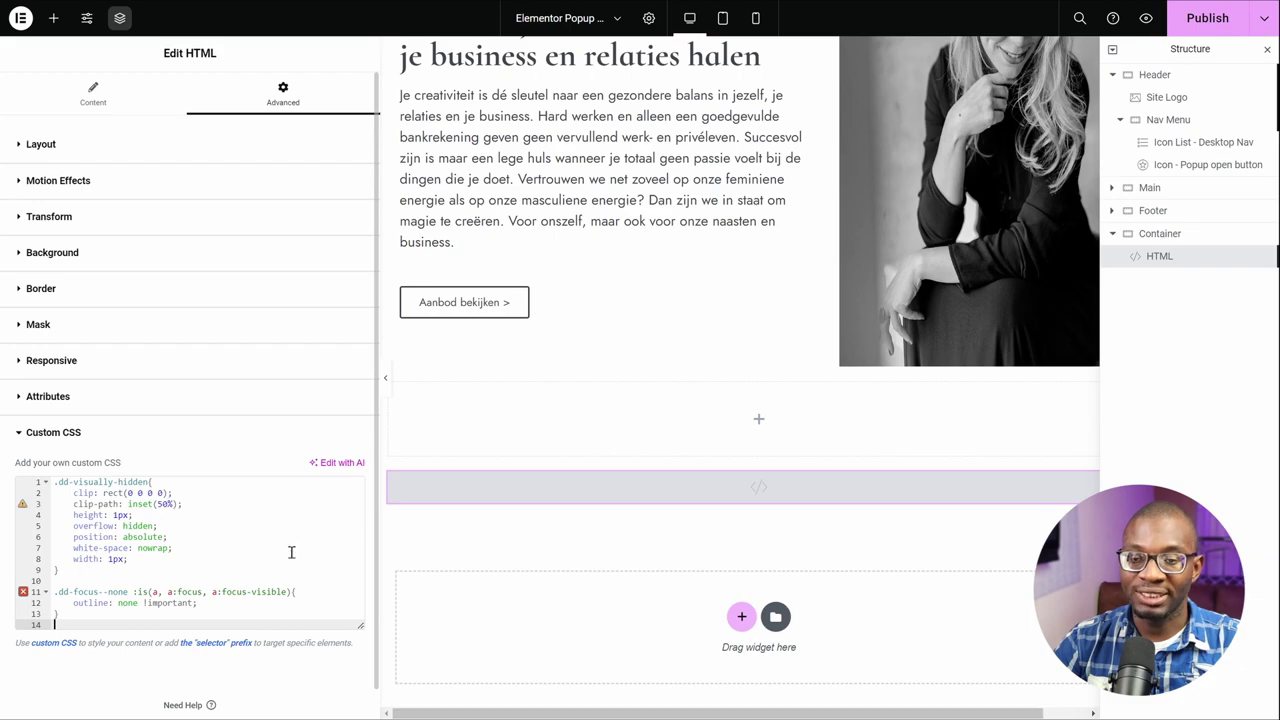
{"action": "left_click", "coordinate": [1200, 22]}
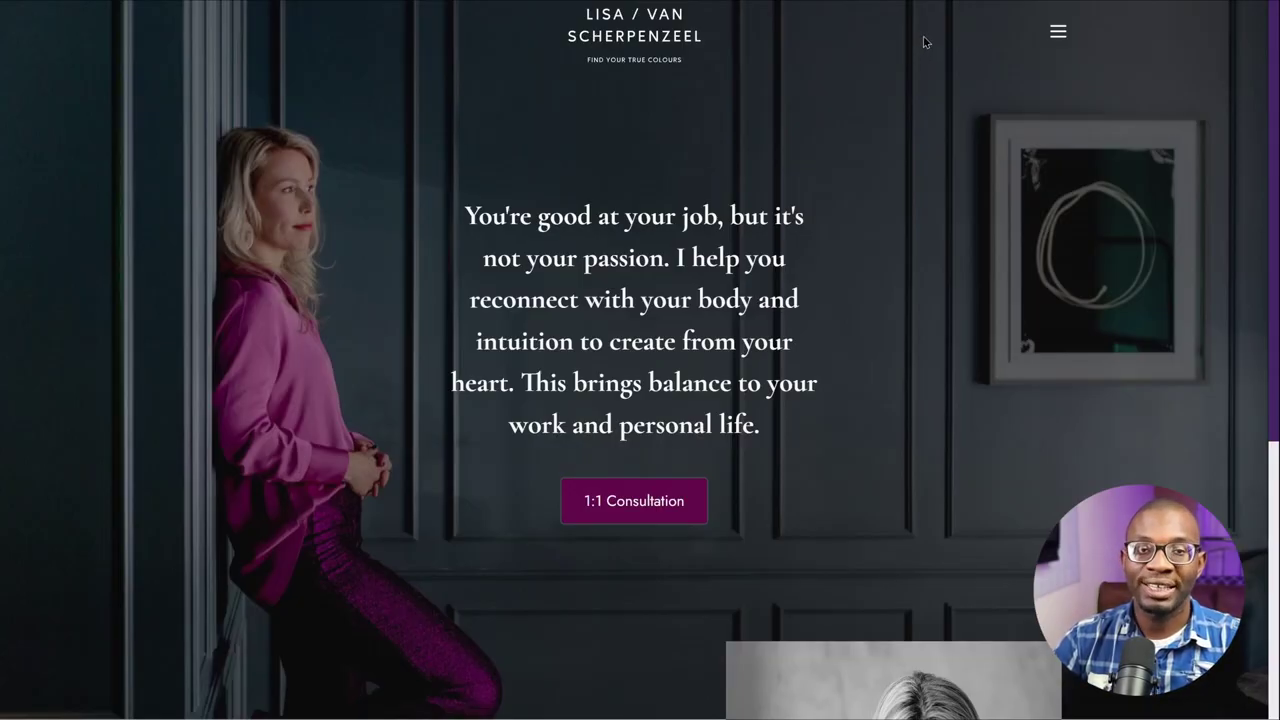
On the live page, open the popup from the hamburger icon using only the keyboard and close it again
{"action": "key", "text": "Tab"}
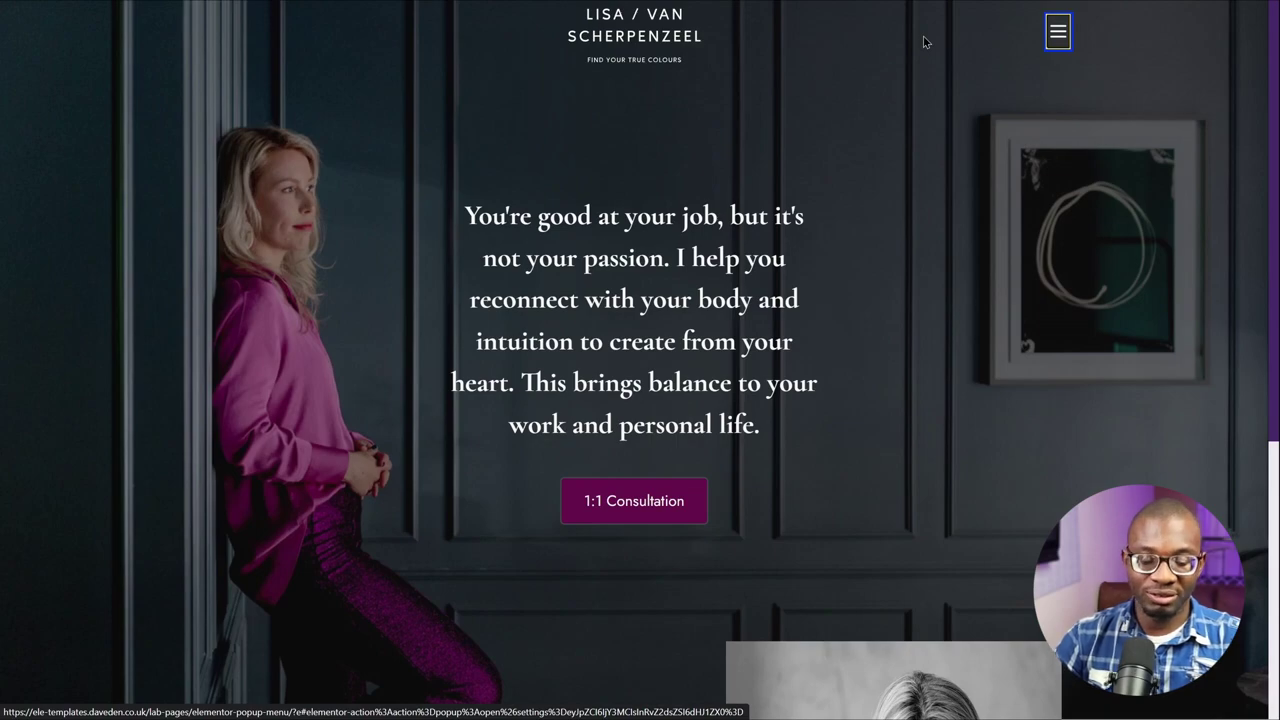
{"action": "key", "text": "Return"}
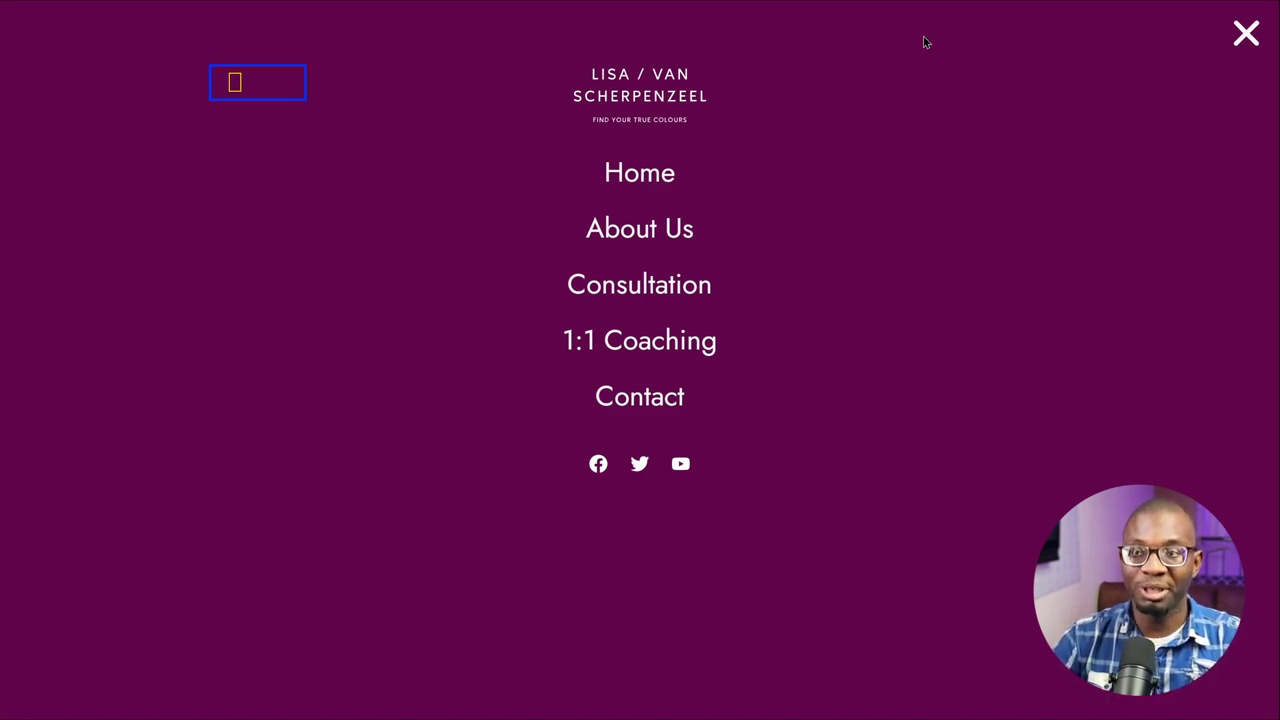
{"action": "key", "text": "Escape"}
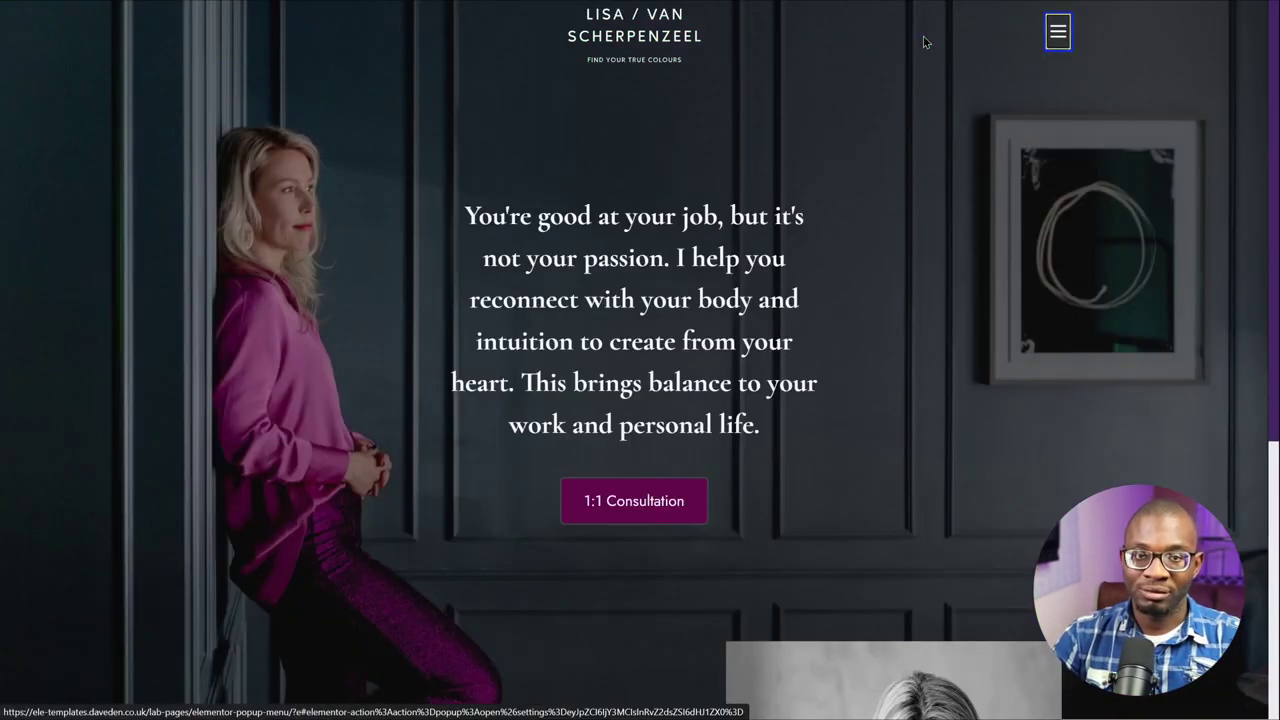
Reopen the popup from the keyboard and move focus from the close button through the menu links and social icons back to the close button
{"action": "key", "text": "Return"}
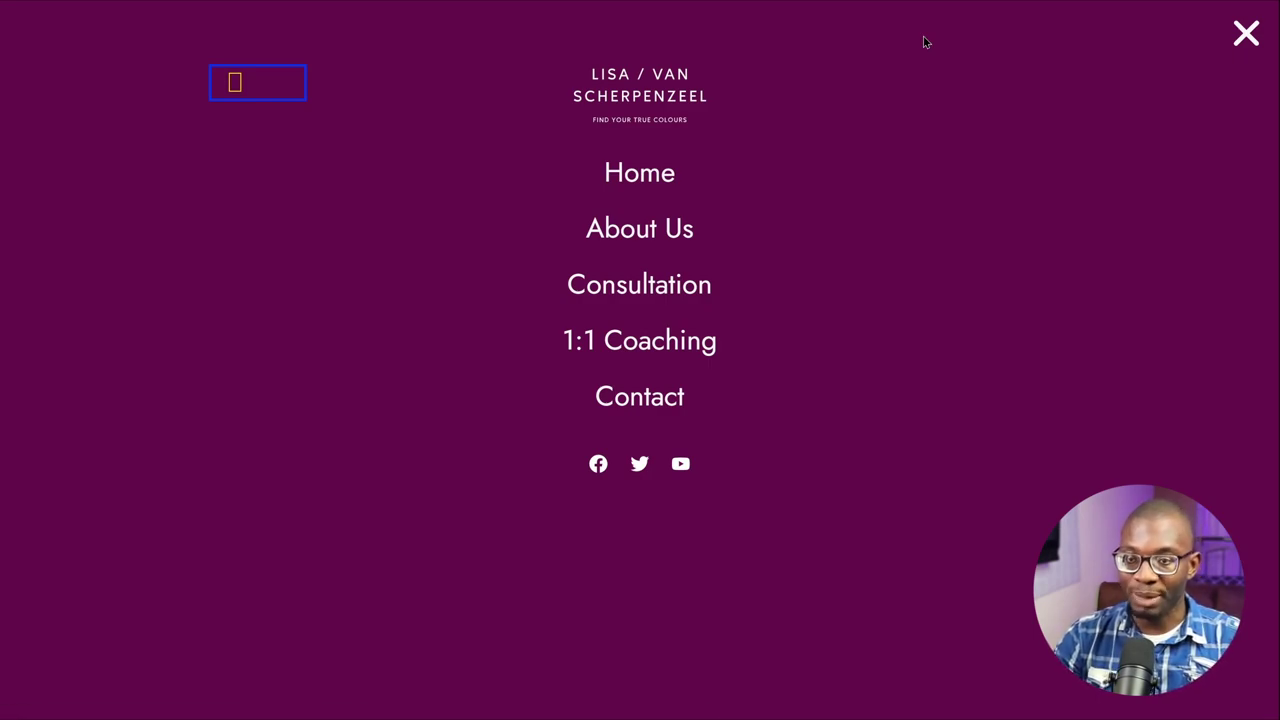
{"action": "key", "text": "Tab"}
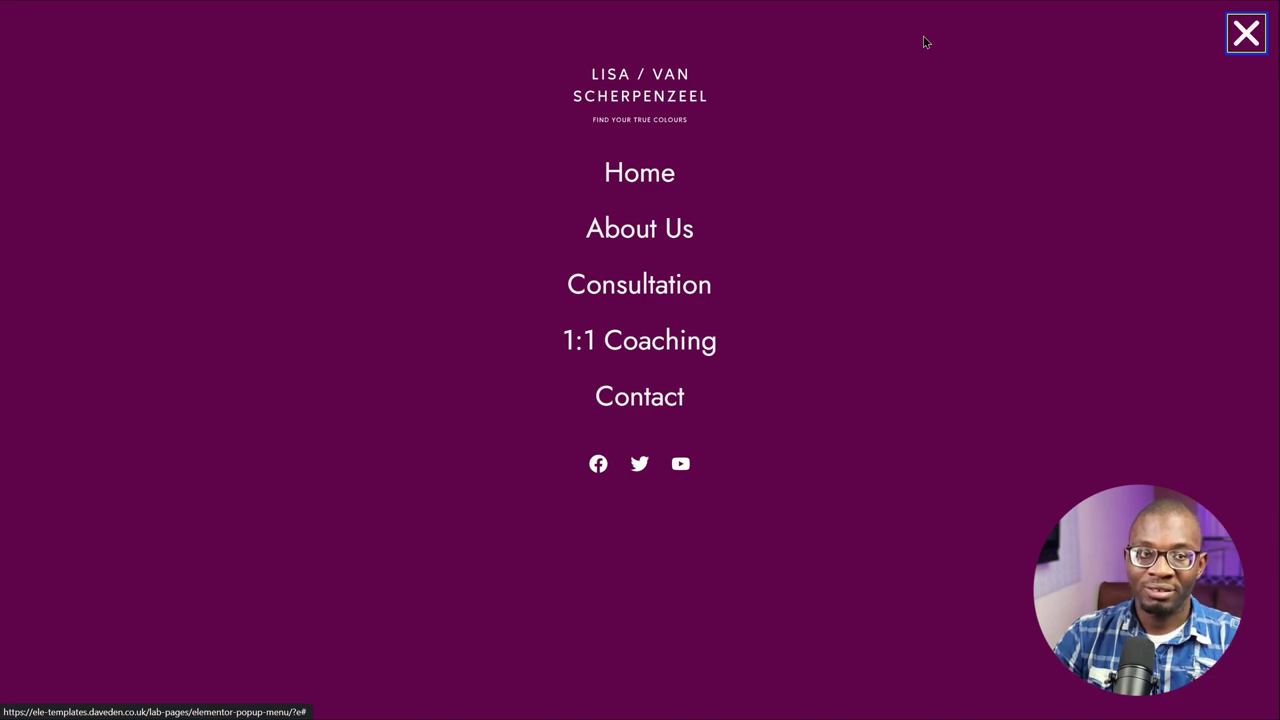
{"action": "key", "text": "Tab"}
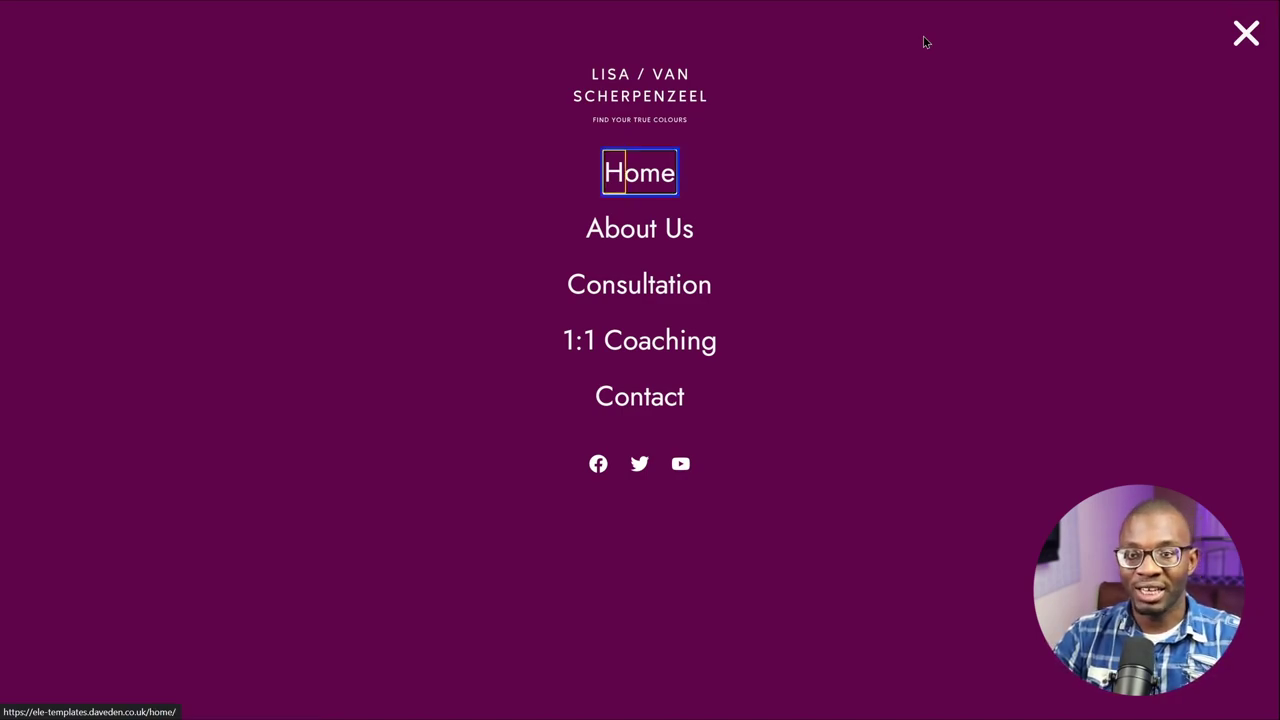
{"action": "key", "text": "Tab"}
{"action": "key", "text": "Tab"}
{"action": "key", "text": "Tab"}
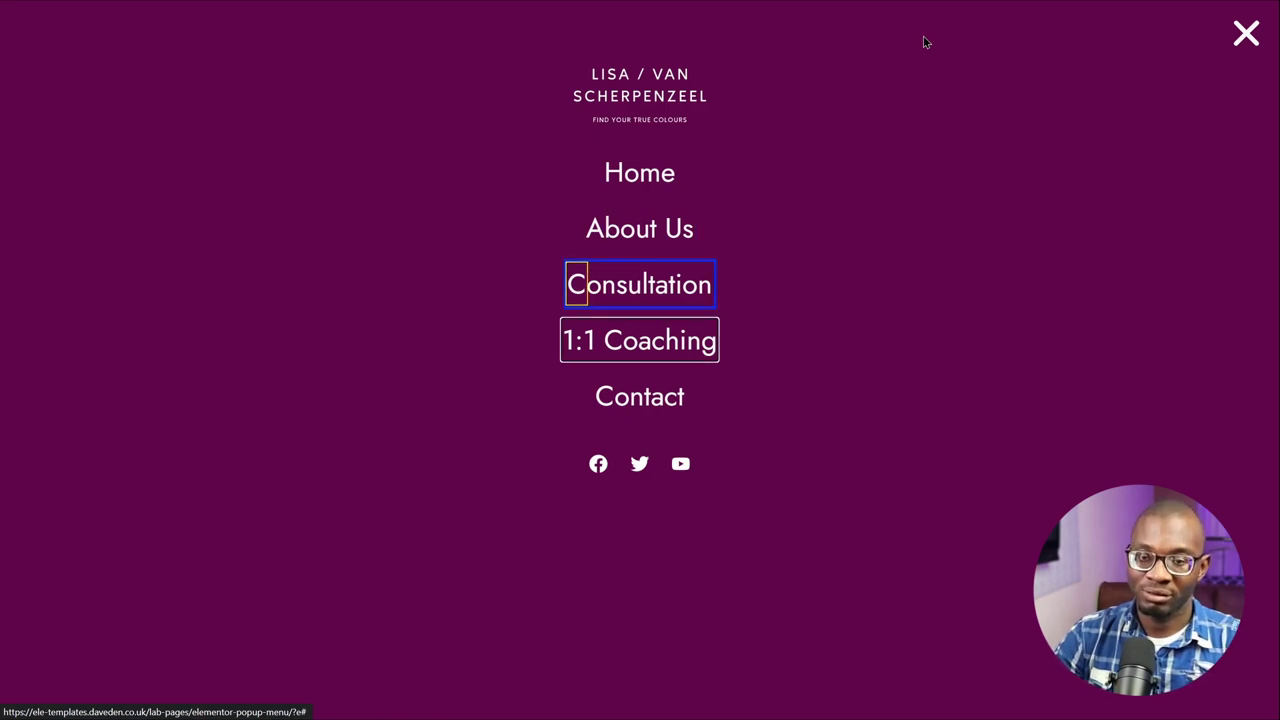
{"action": "key", "text": "Tab"}
{"action": "key", "text": "Tab"}
{"action": "key", "text": "Tab"}
{"action": "key", "text": "Tab"}
{"action": "key", "text": "Tab"}
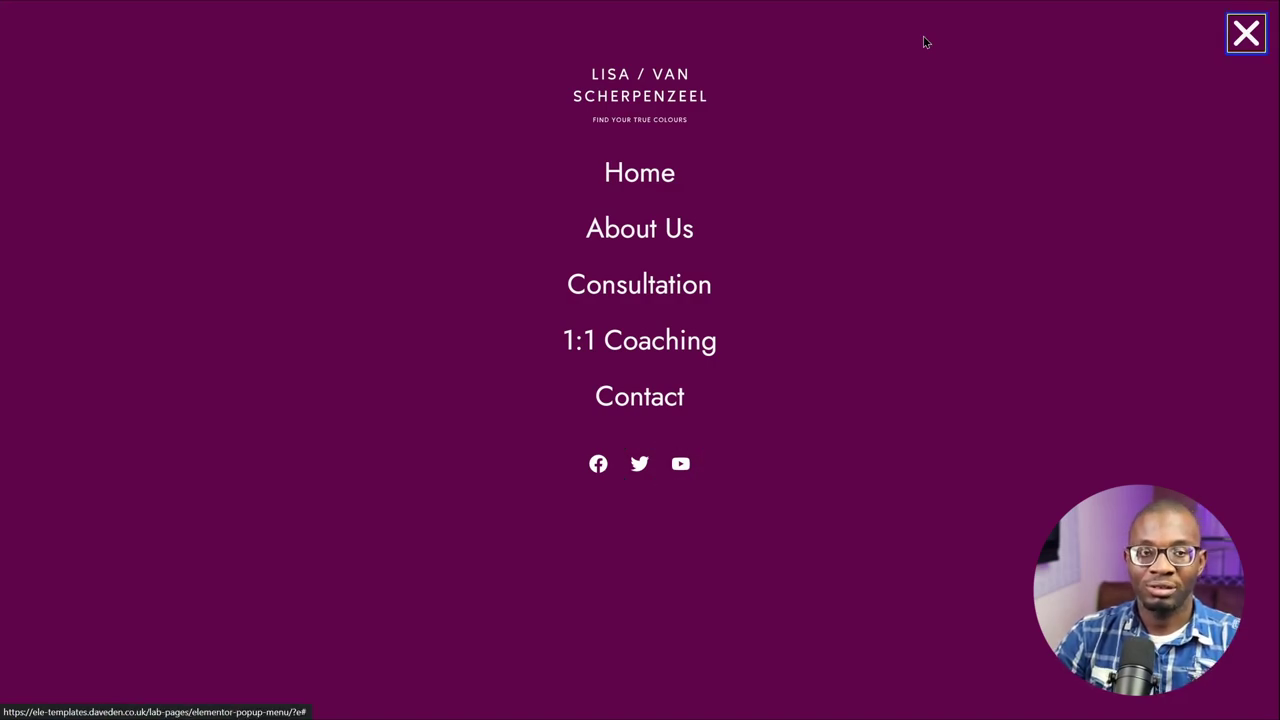